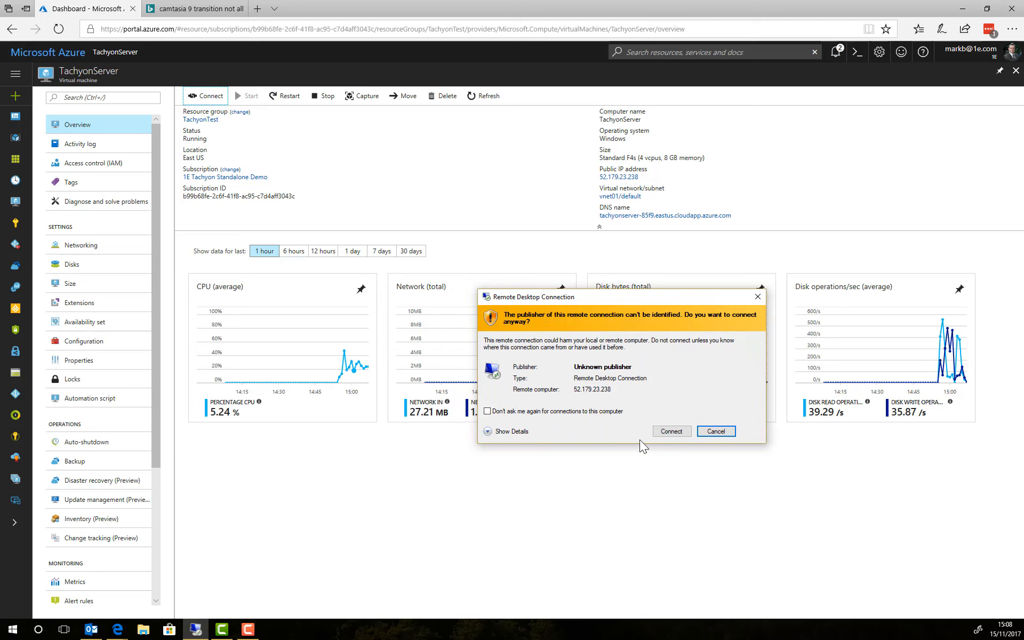
# Step: Connect to TachyonServer over Remote Desktop, entering the administrator user name and account password and accepting the publisher and certificate warnings
pyautogui.click(675, 436)
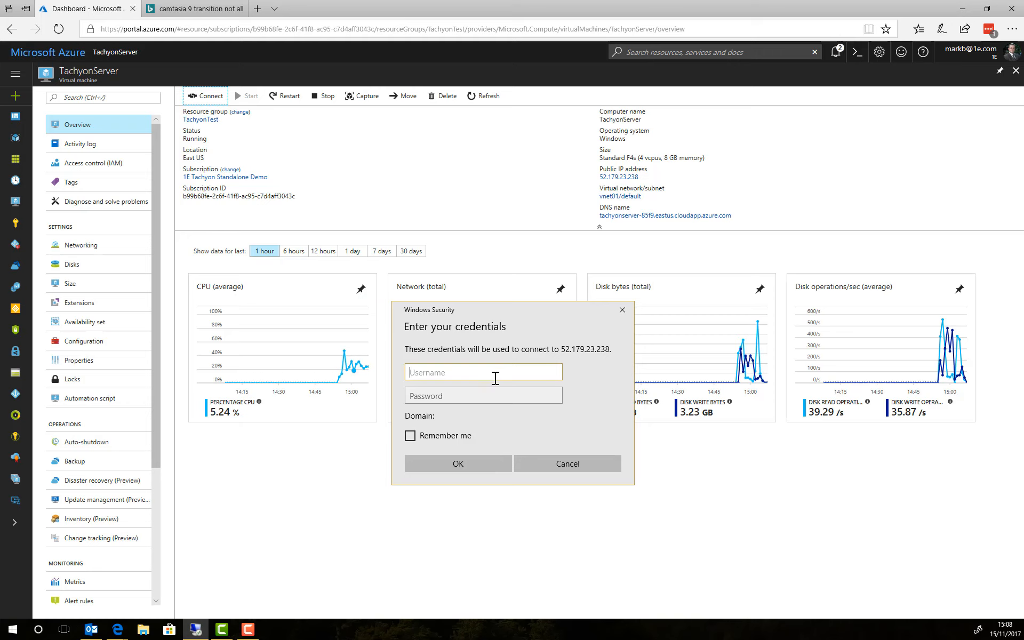
pyautogui.write('FredBloggs')
pyautogui.press('Tab')
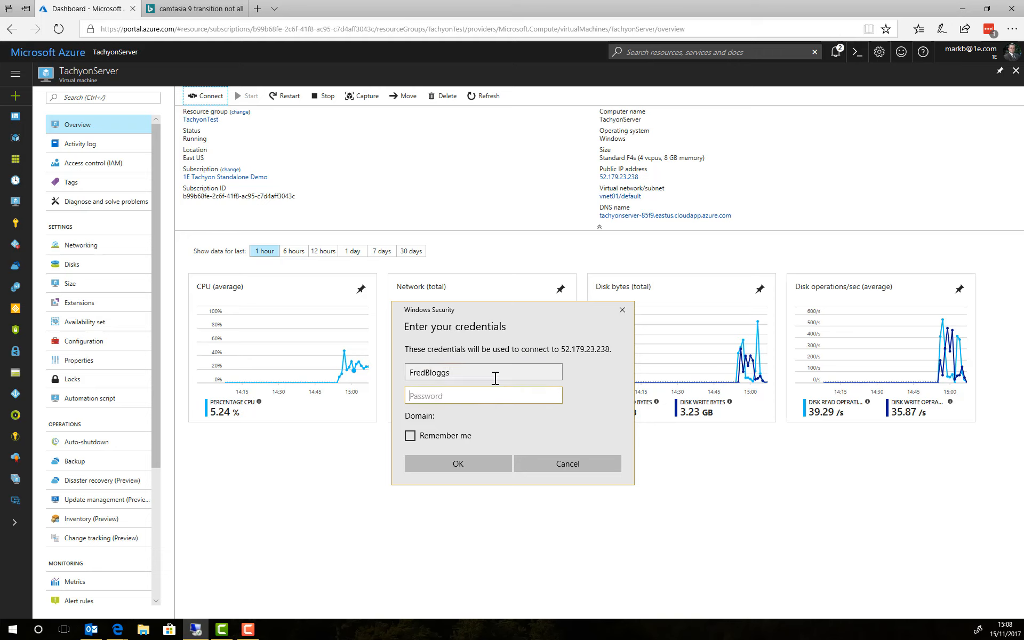
pyautogui.write('••••••••••••')
pyautogui.click(488, 468)
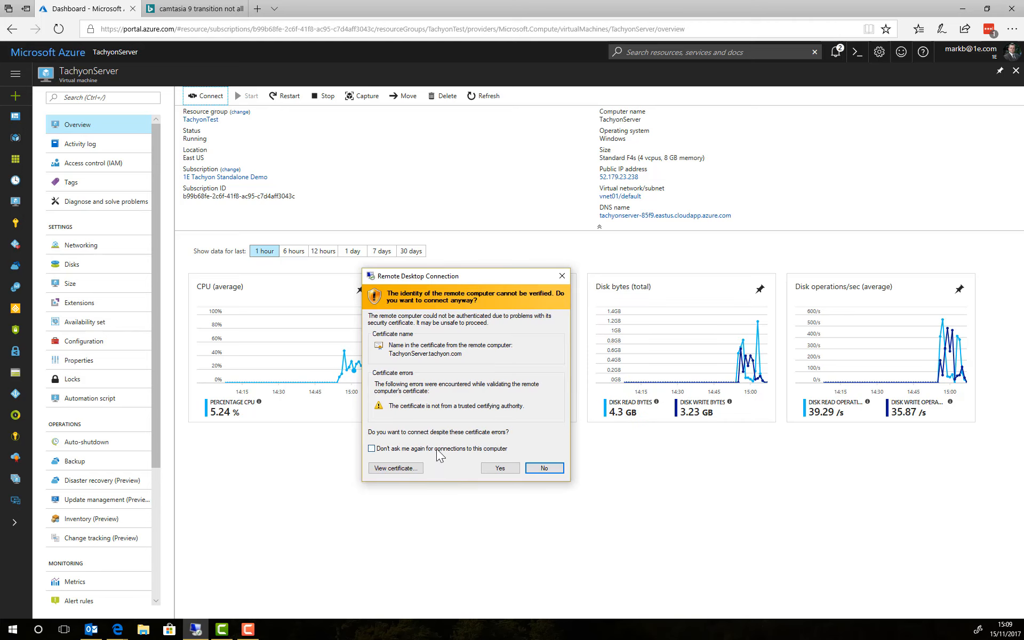
pyautogui.click(506, 469)
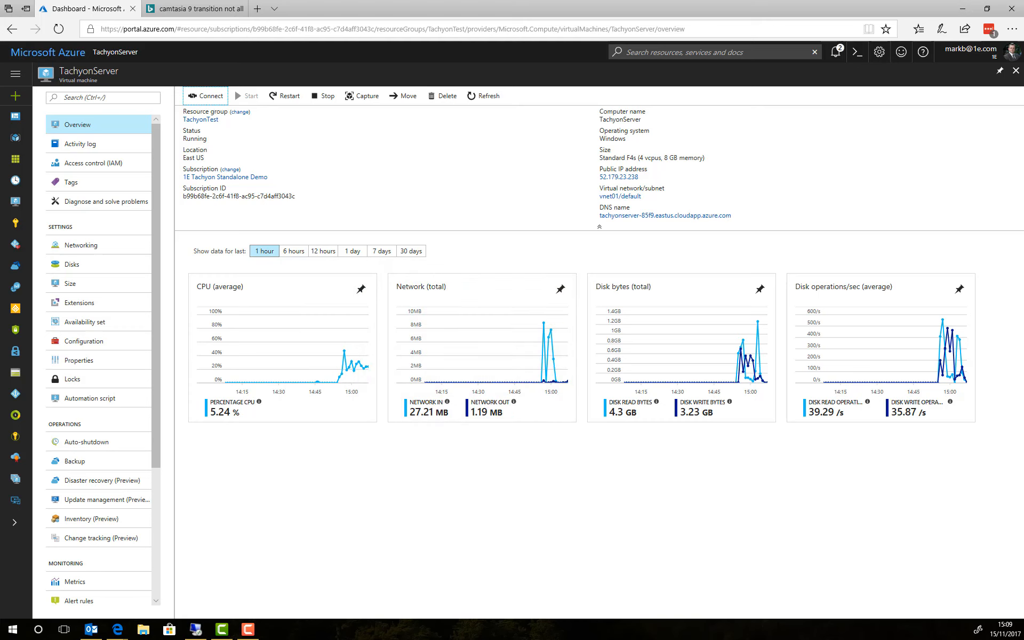
pyautogui.doubleClick(626, 178)
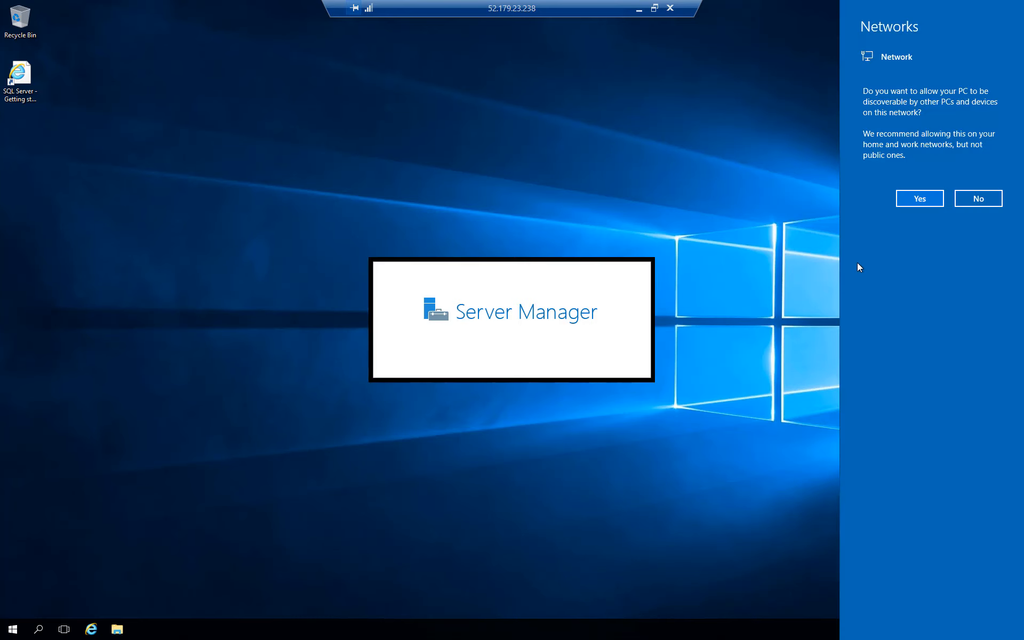
# Step: Allow the server to be discoverable on its network and close Server Manager
pyautogui.click(917, 202)
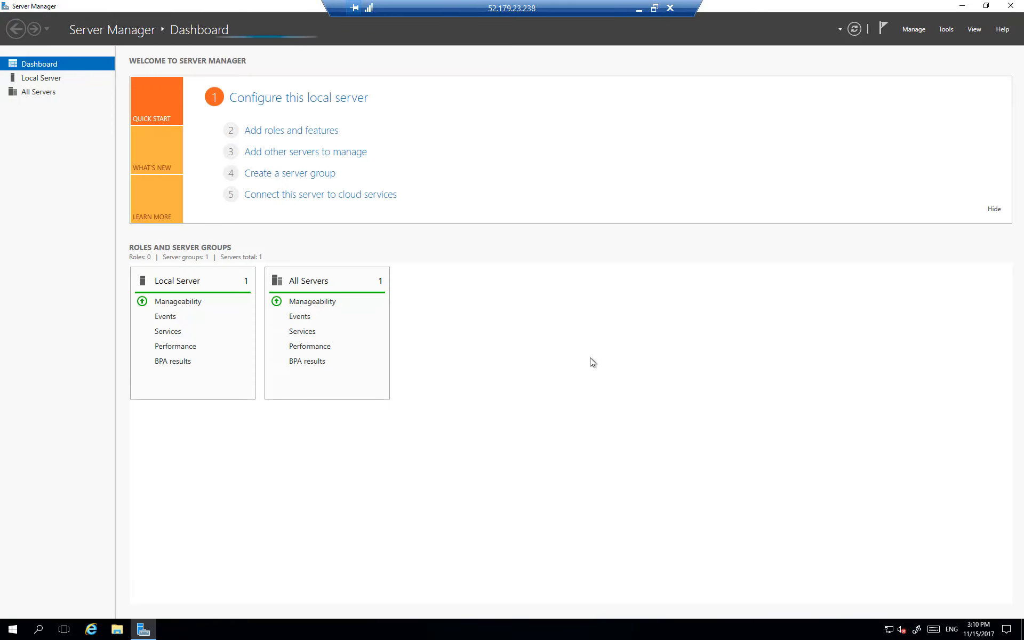
pyautogui.click(1010, 6)
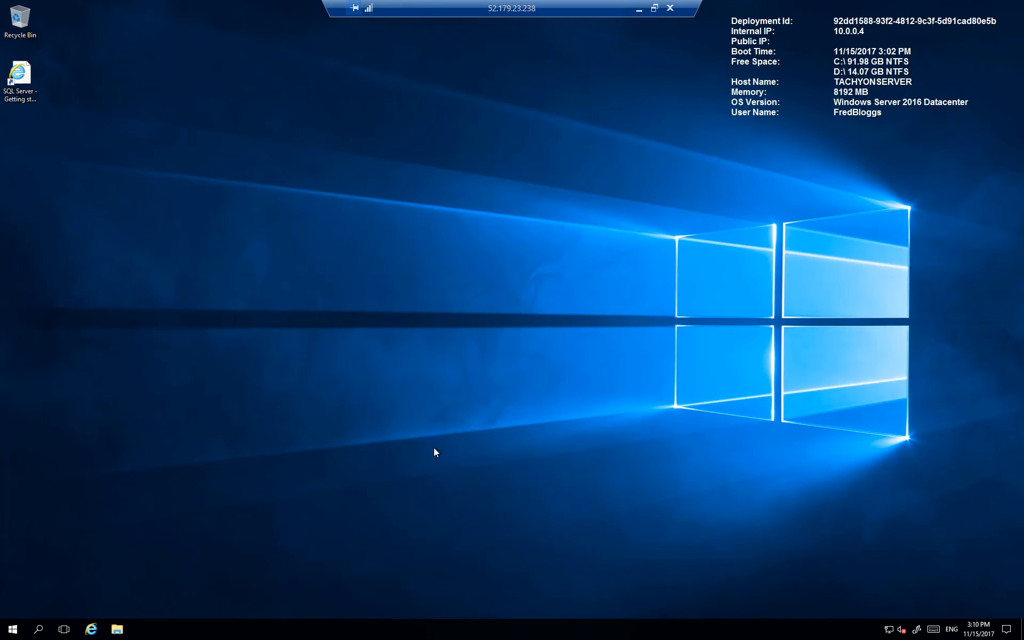
# Step: Open Active Directory Users and Computers, list the Users container of tachyon.com and widen the Name column to show full account names
pyautogui.click(7, 635)
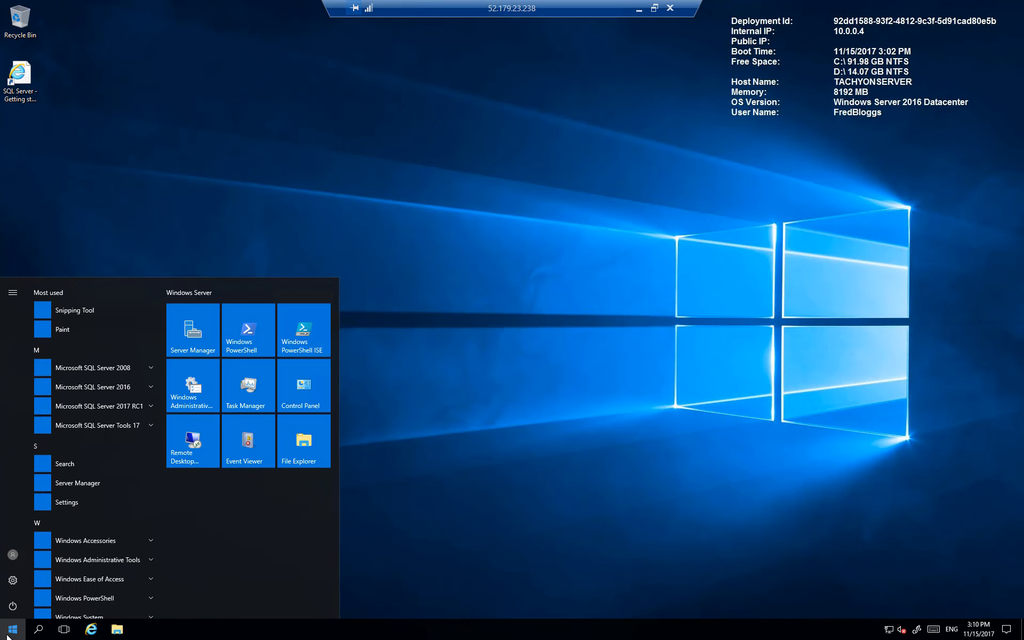
pyautogui.click(152, 563)
pyautogui.scroll(-5, 161, 606)
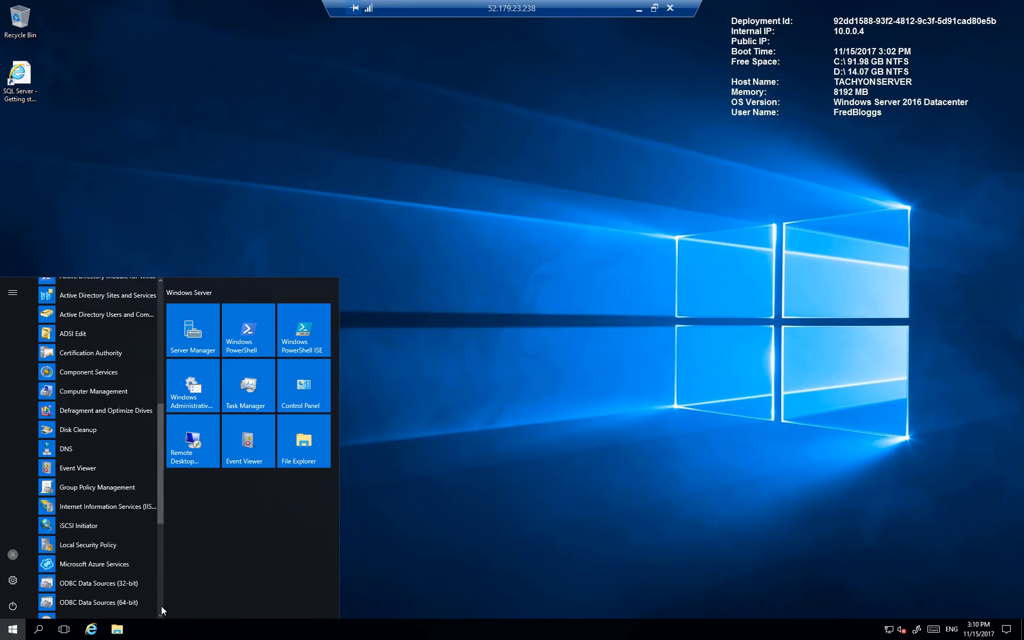
pyautogui.click(101, 314)
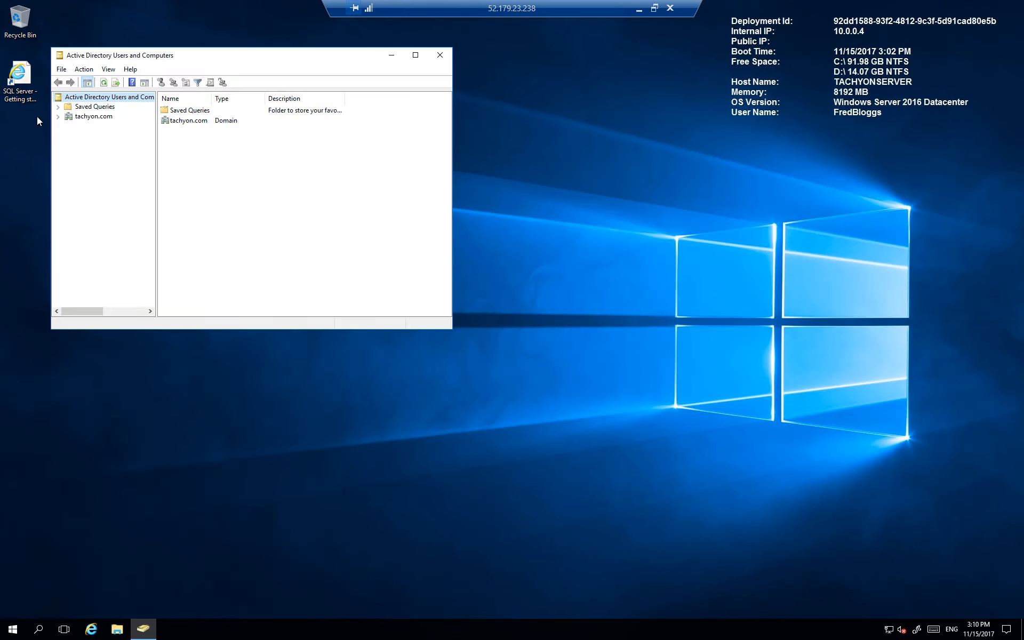
pyautogui.click(57, 117)
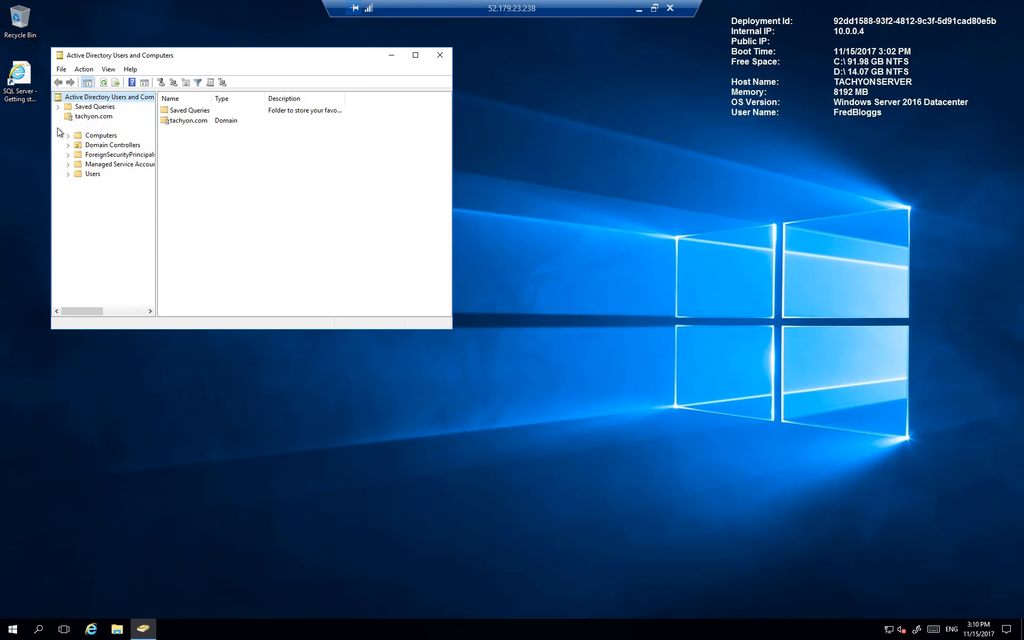
pyautogui.click(90, 174)
pyautogui.moveTo(448, 172); pyautogui.dragTo(210, 308)
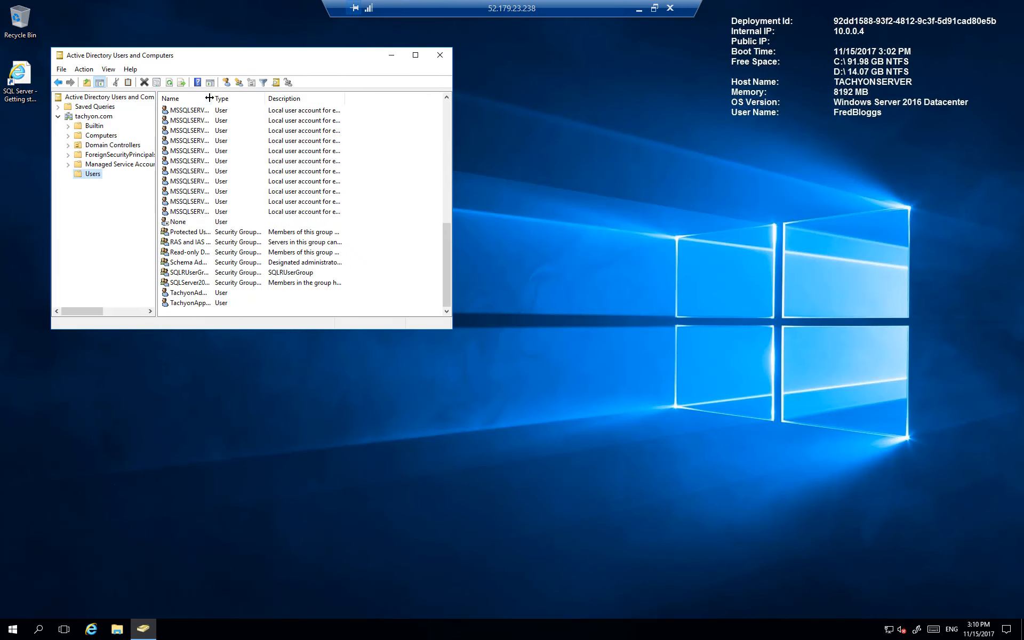
pyautogui.moveTo(213, 98); pyautogui.dragTo(291, 102)
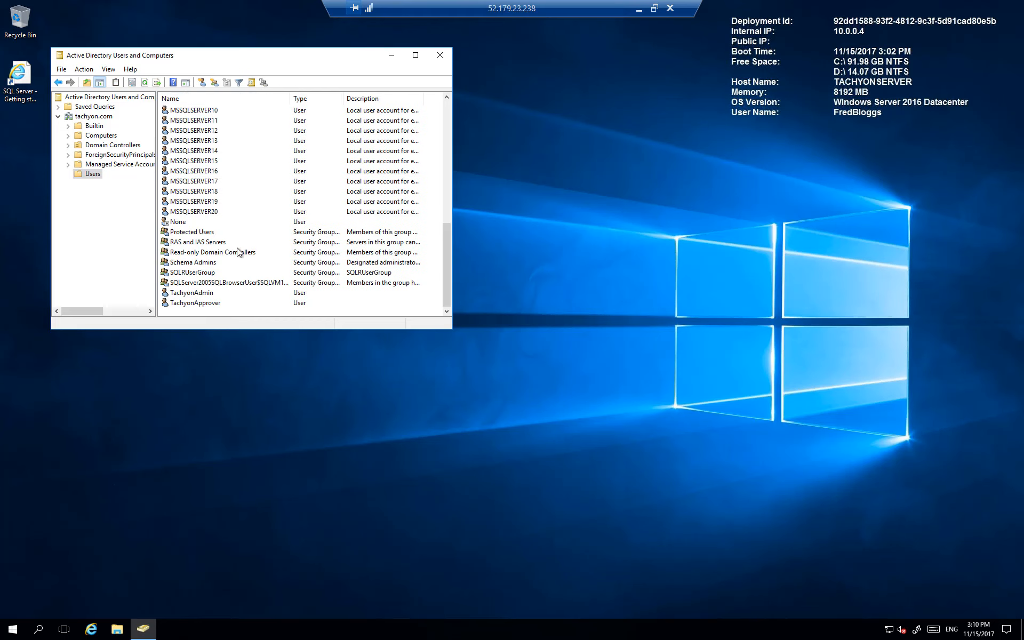
# Step: Reset the TachyonAdmin account's password, entering and confirming the new password without requiring a change at next logon
pyautogui.click(203, 294)
pyautogui.rightClick(202, 293)
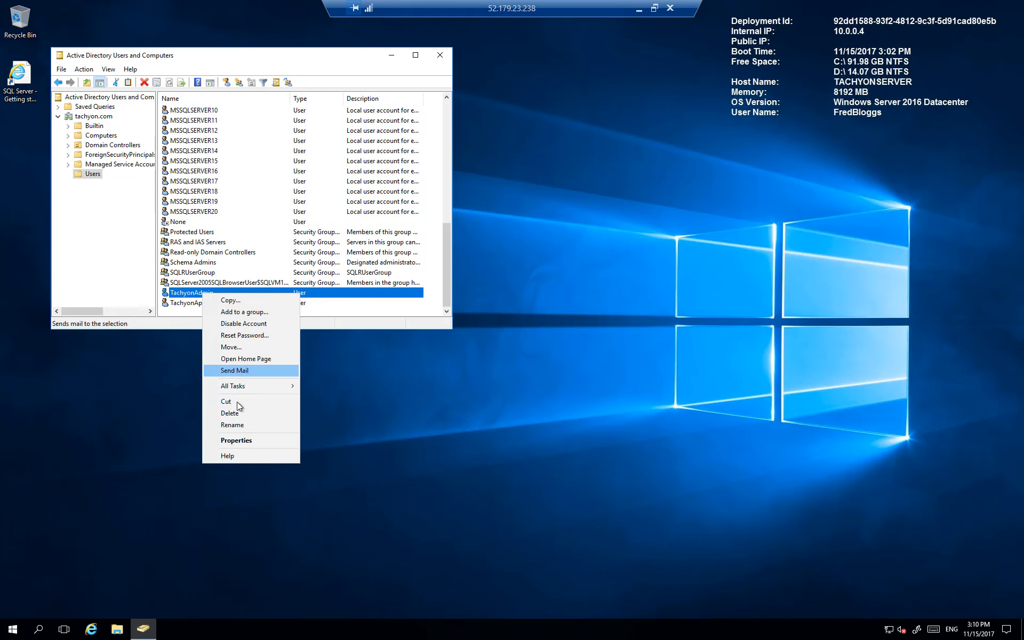
pyautogui.click(246, 336)
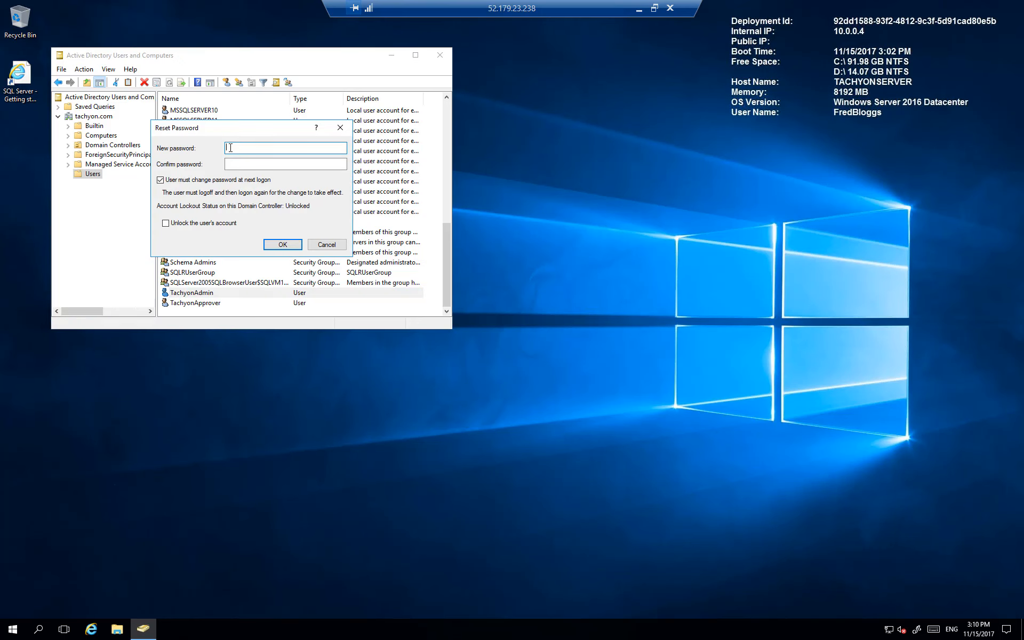
pyautogui.write('••••••')
pyautogui.press('Tab')
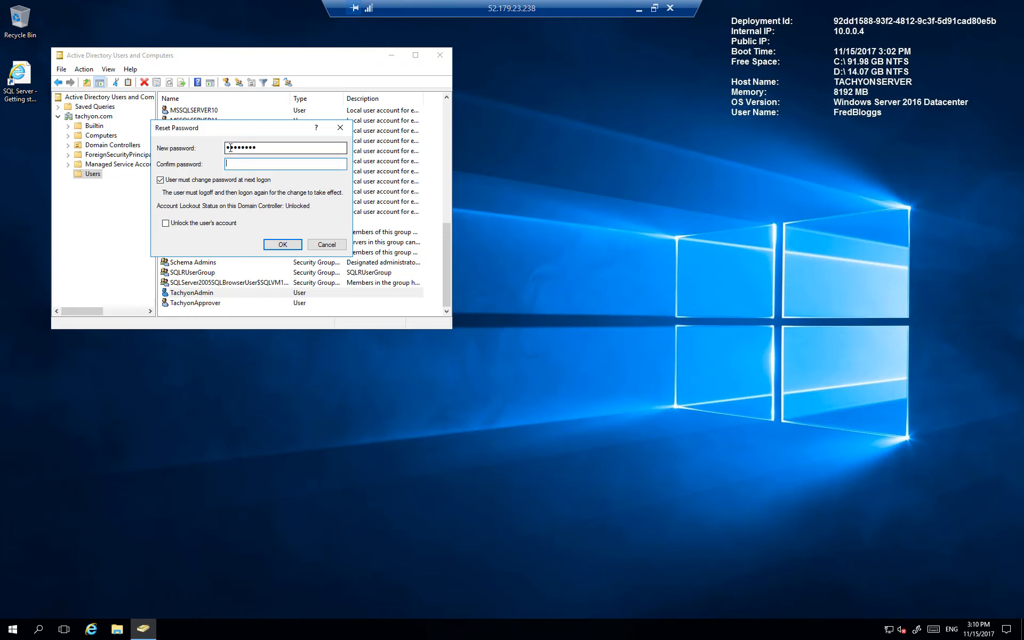
pyautogui.write('•••••••')
pyautogui.click(219, 181)
pyautogui.click(281, 245)
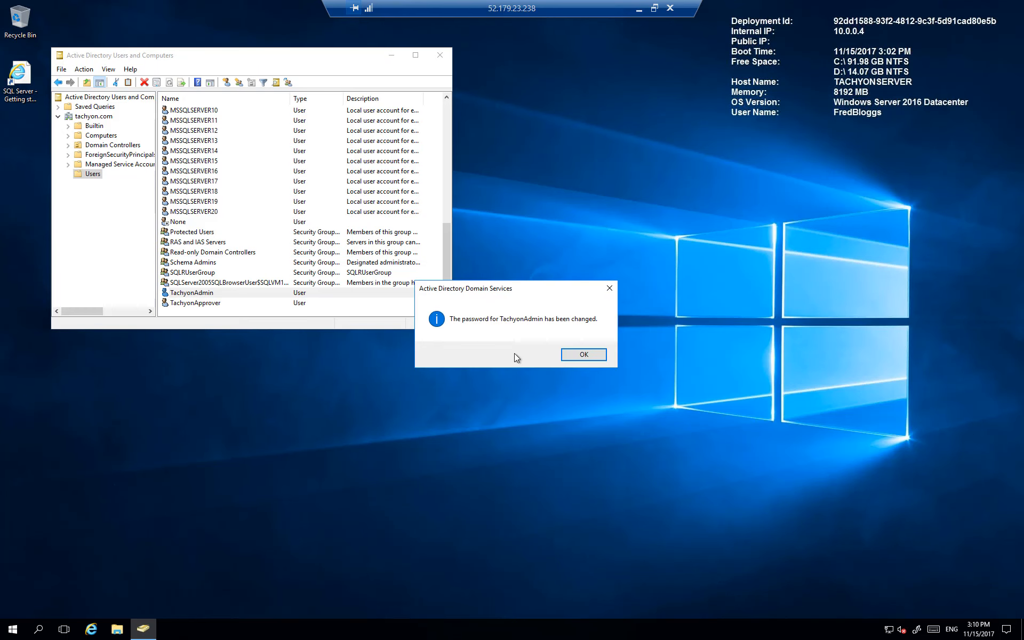
pyautogui.click(584, 356)
# Step: Reset the TachyonApprover account's password, entering and confirming the new password and clearing the required change at next logon
pyautogui.click(207, 304)
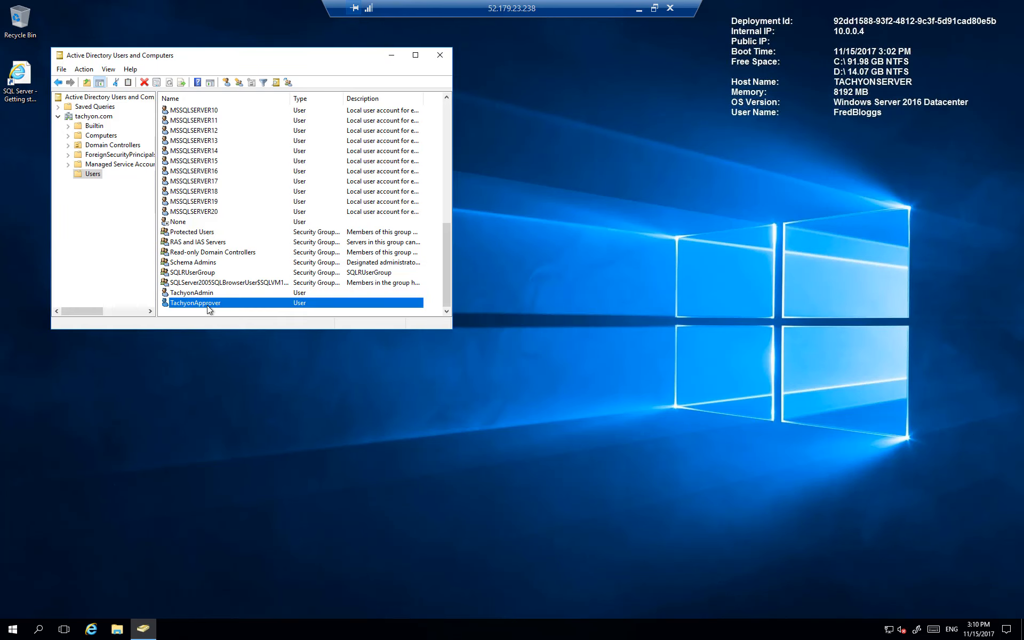
pyautogui.rightClick(207, 305)
pyautogui.click(247, 348)
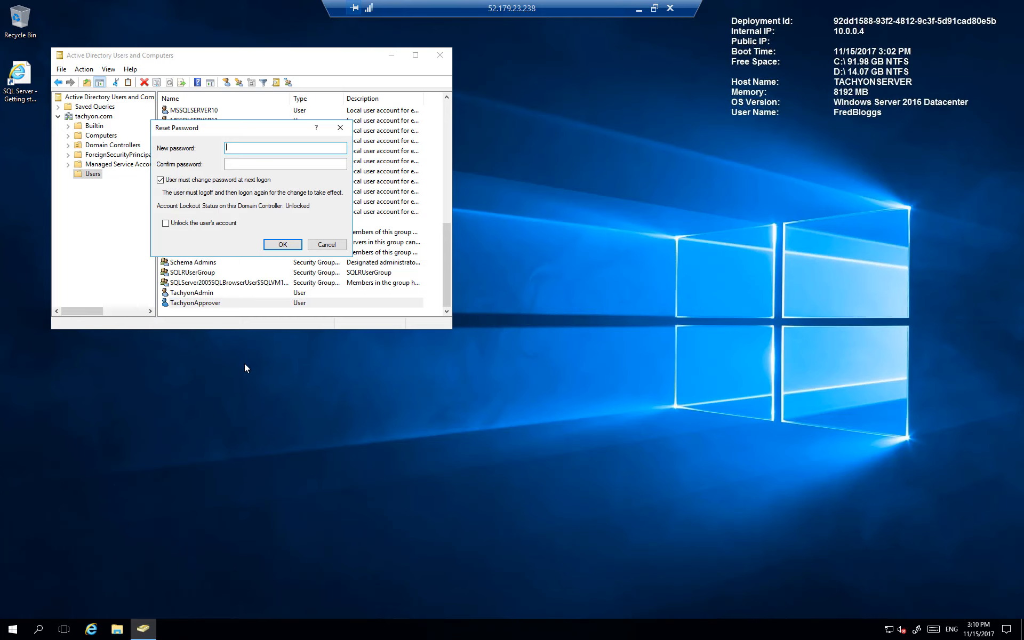
pyautogui.write('••••••••')
pyautogui.press('Tab')
pyautogui.write('••••••')
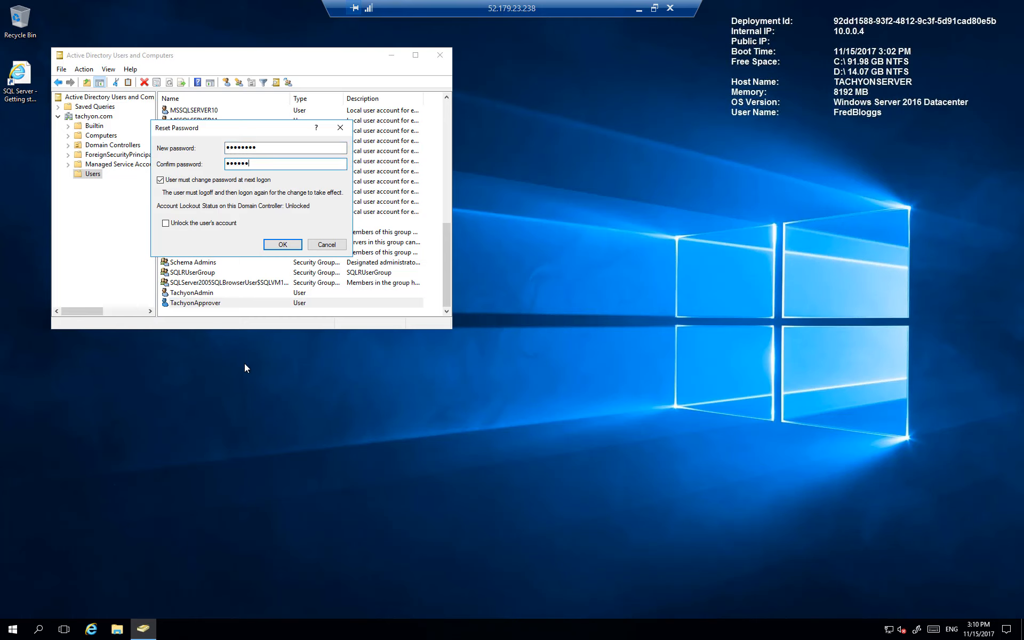
pyautogui.click(248, 181)
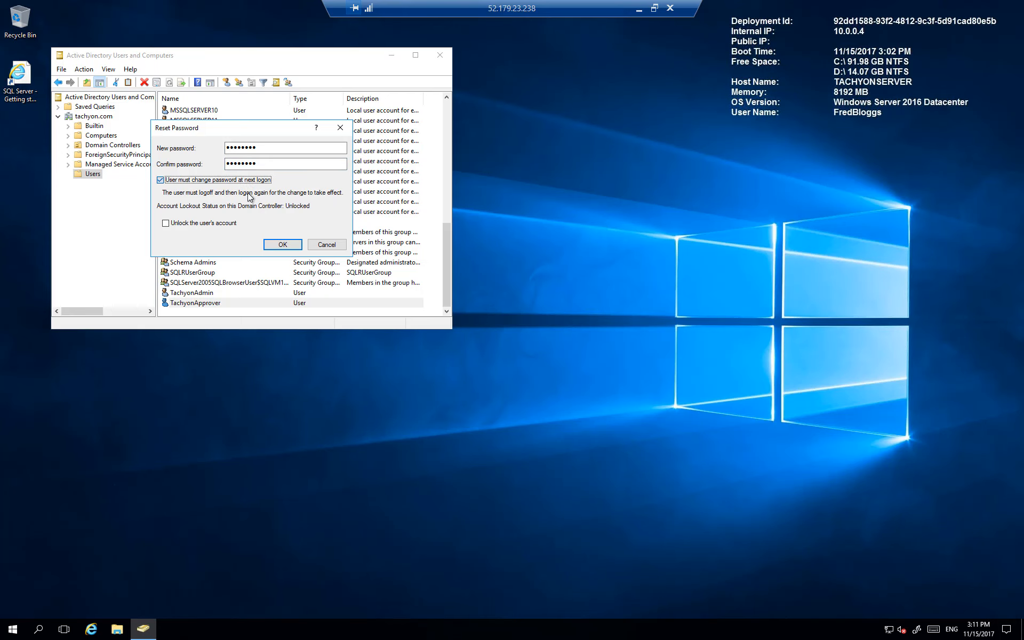
pyautogui.click(287, 248)
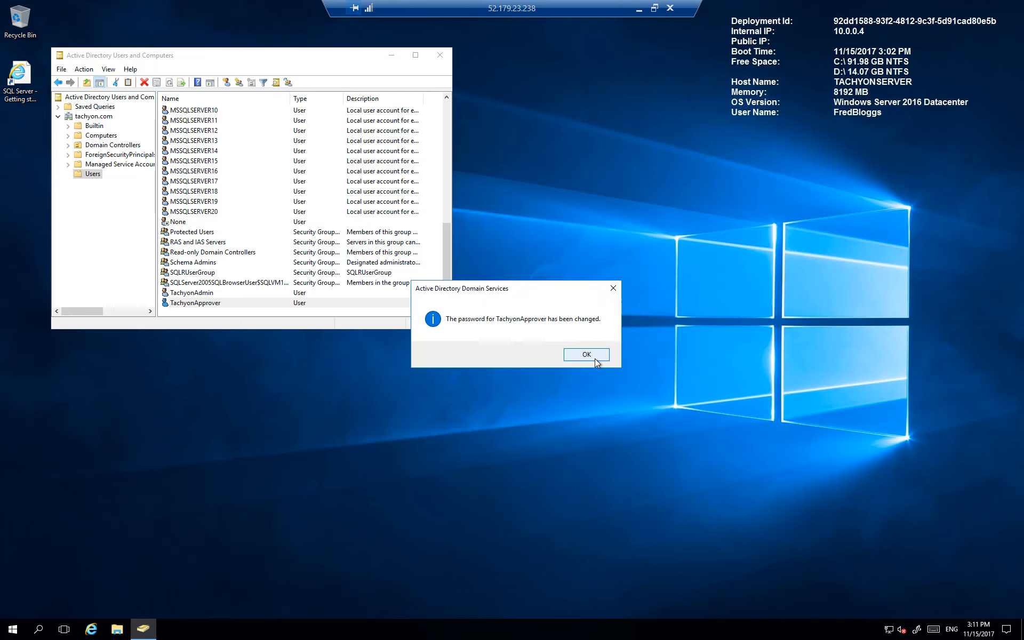
pyautogui.click(595, 362)
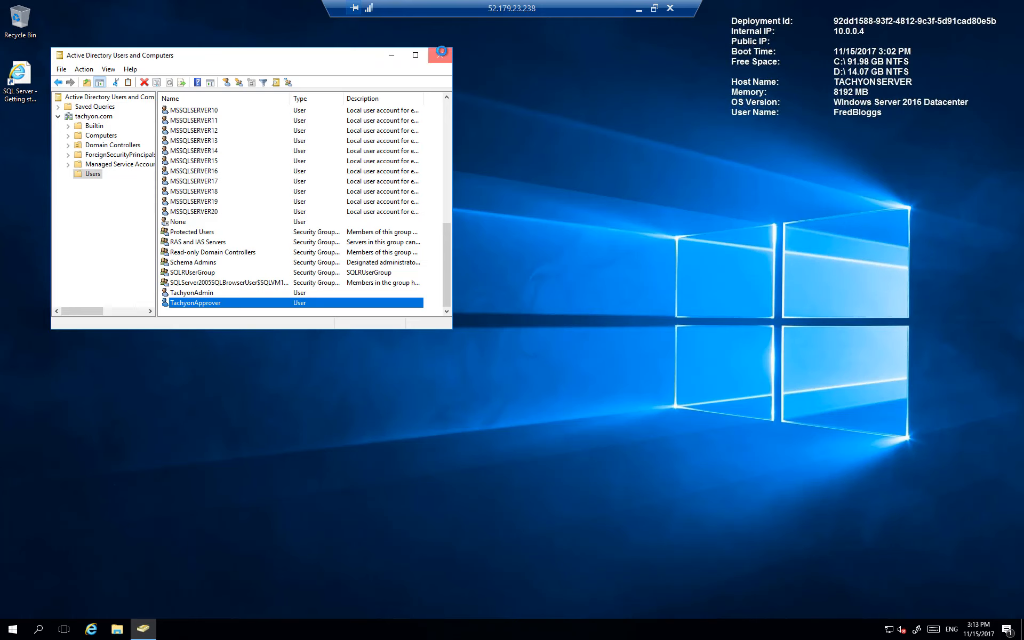
# Step: Close Active Directory Users and Computers and sign out of the remote server
pyautogui.click(443, 52)
pyautogui.click(10, 632)
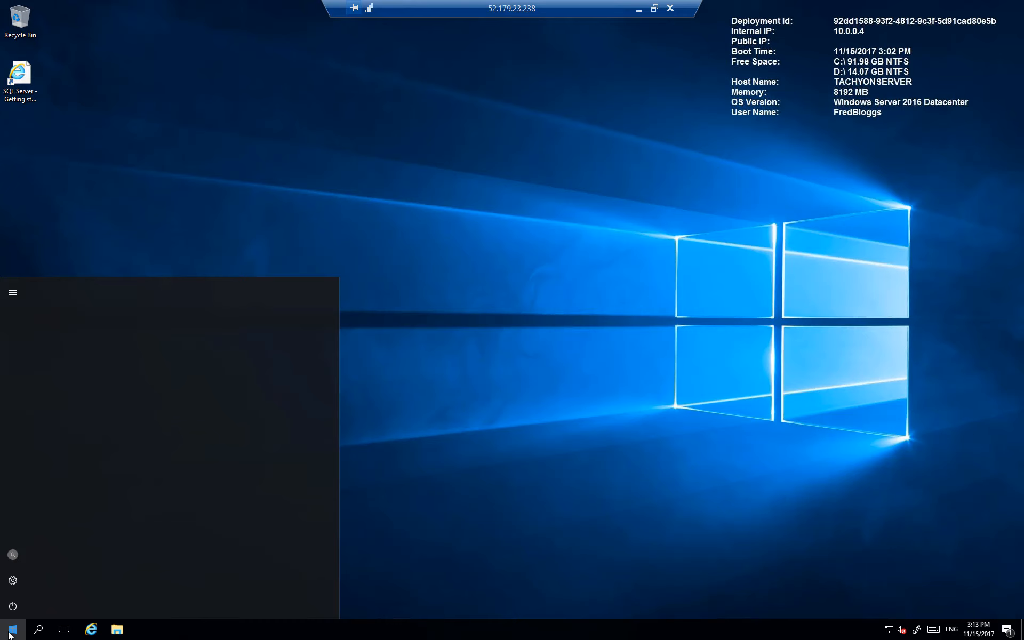
pyautogui.click(16, 555)
pyautogui.click(26, 527)
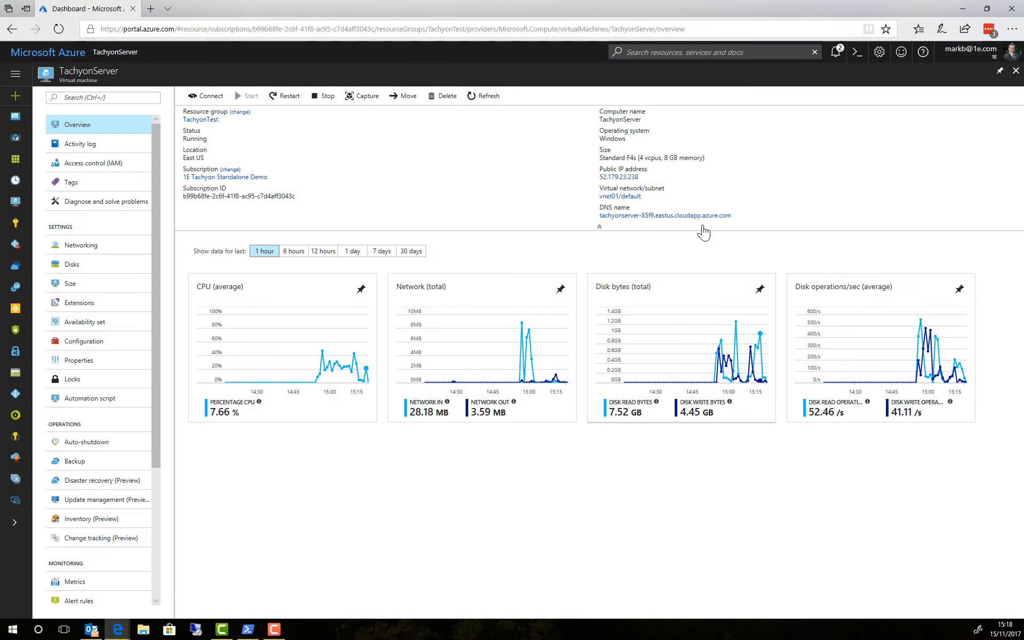
pyautogui.moveTo(670, 217)
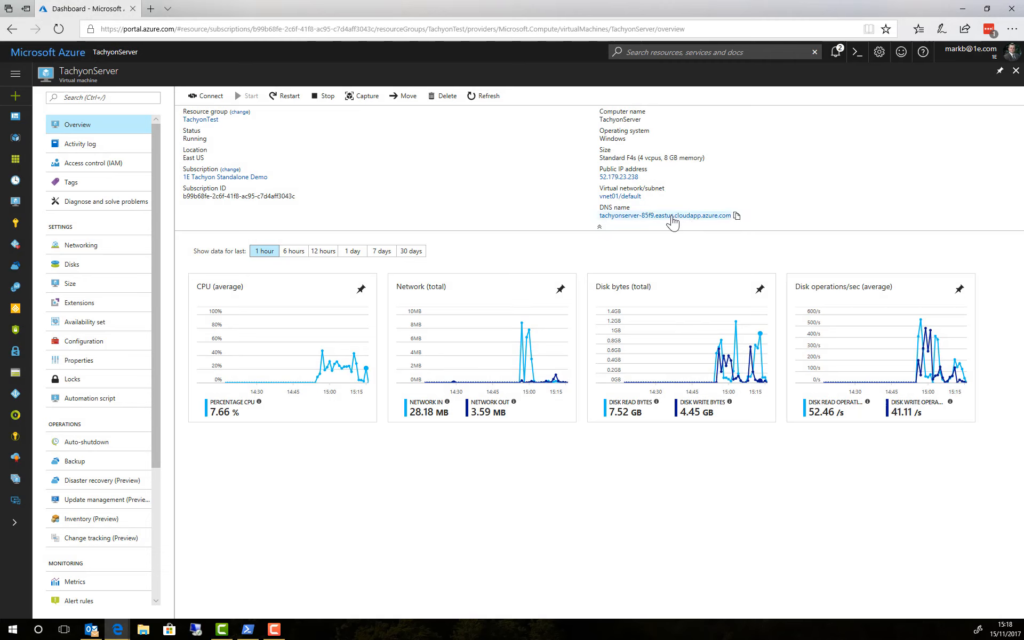
pyautogui.click(736, 216)
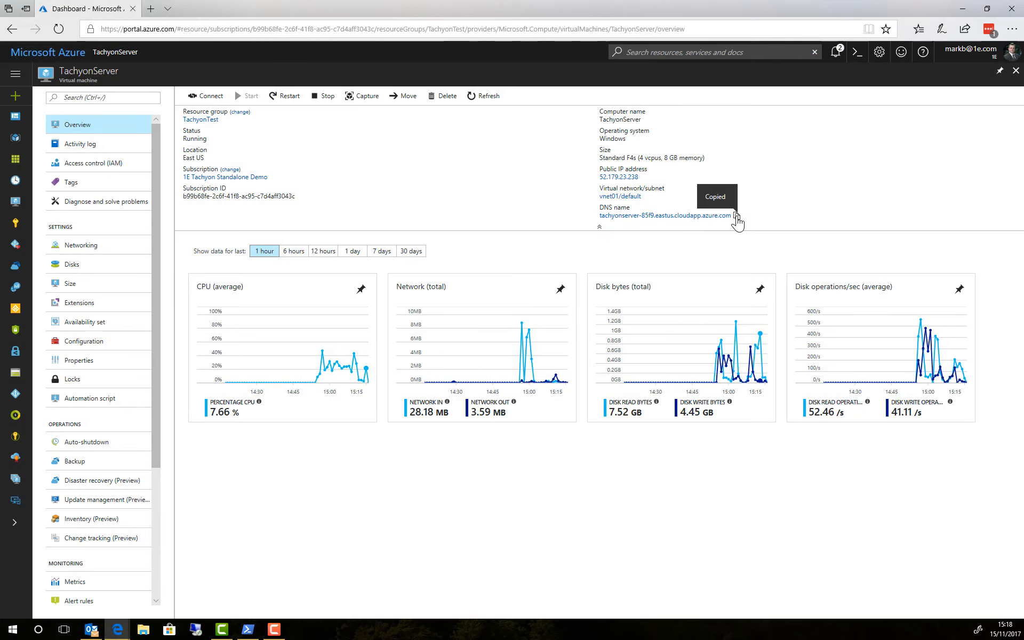
pyautogui.click(151, 9)
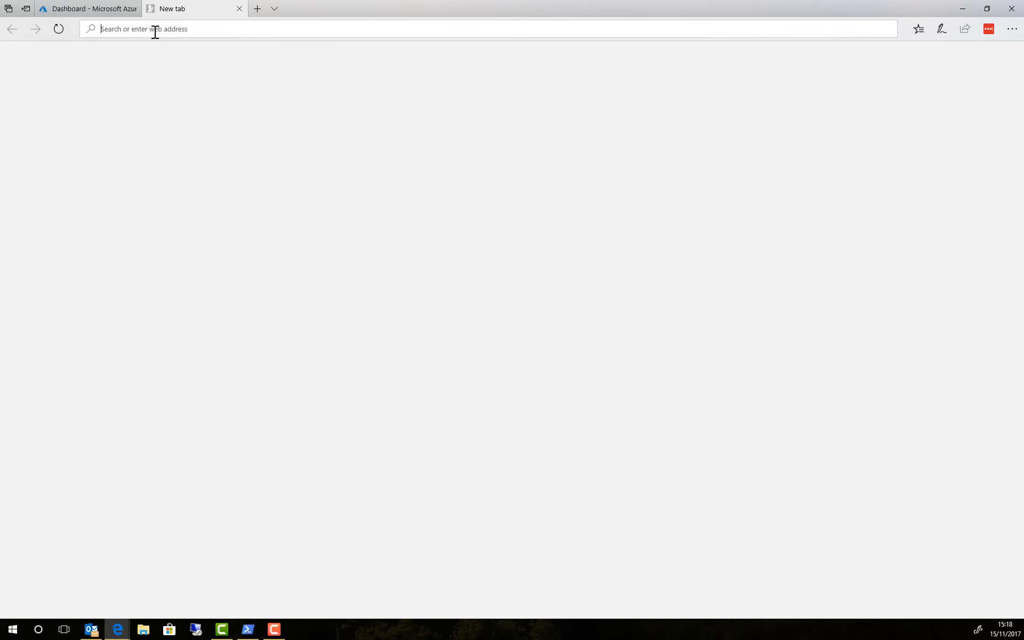
pyautogui.write('http://confluence/')
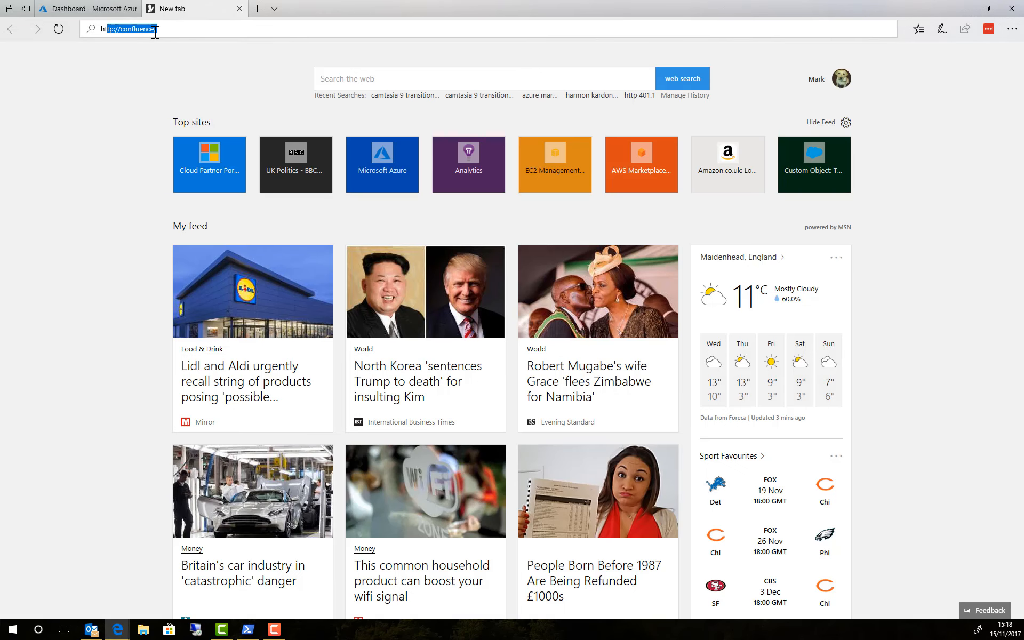
pyautogui.hotkey('ctrl', 'v')
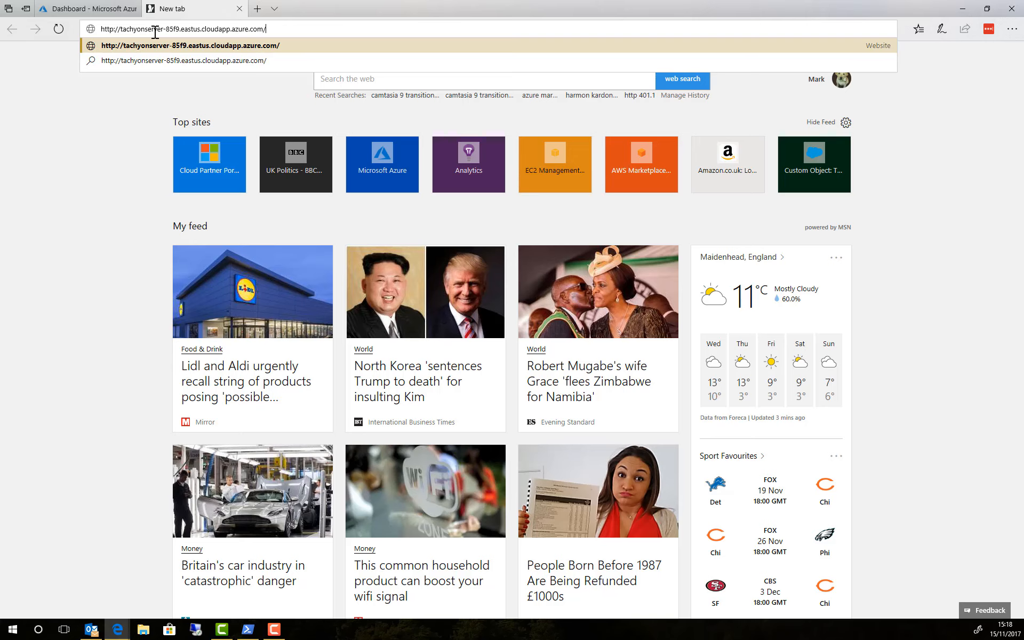
pyautogui.write('CertEnroll')
pyautogui.press('Return')
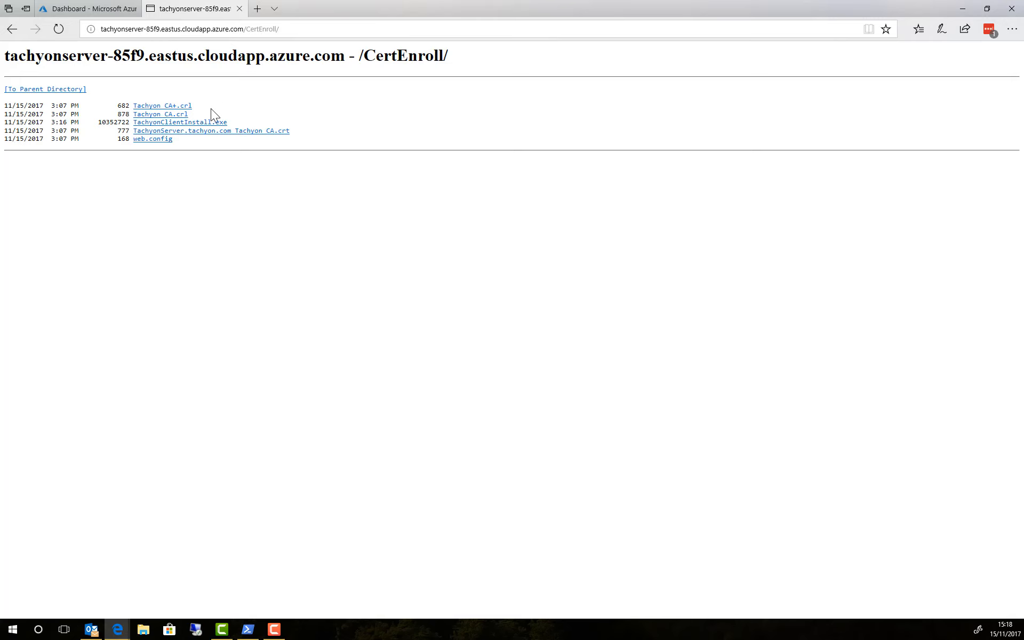
# Step: Download and open the TachyonServer.tachyon.com_Tachyon CA.crt certificate, accepting the security warning
pyautogui.click(263, 134)
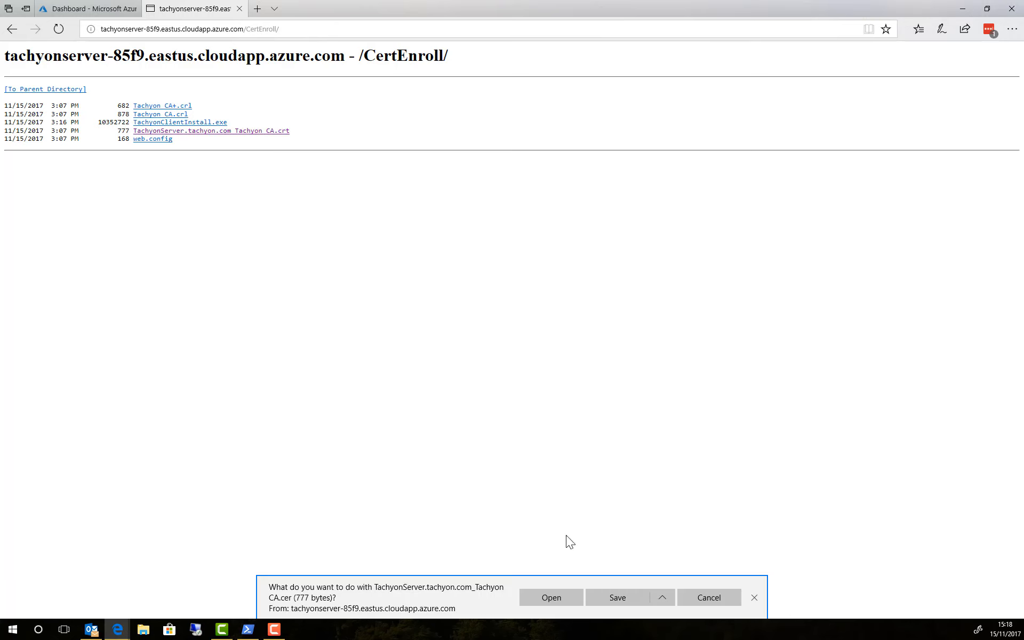
pyautogui.click(552, 597)
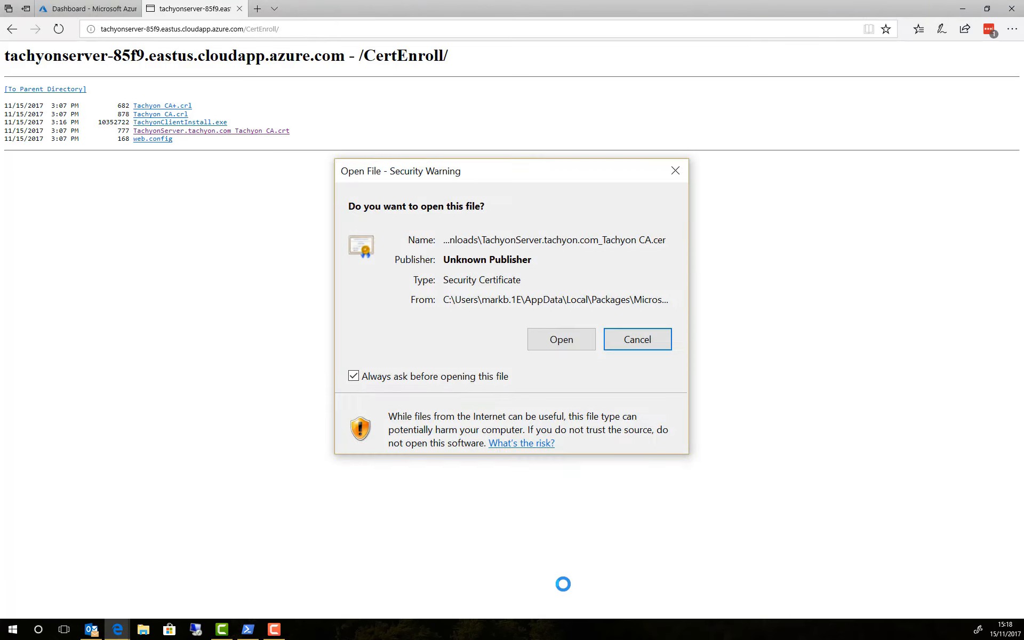
pyautogui.click(565, 344)
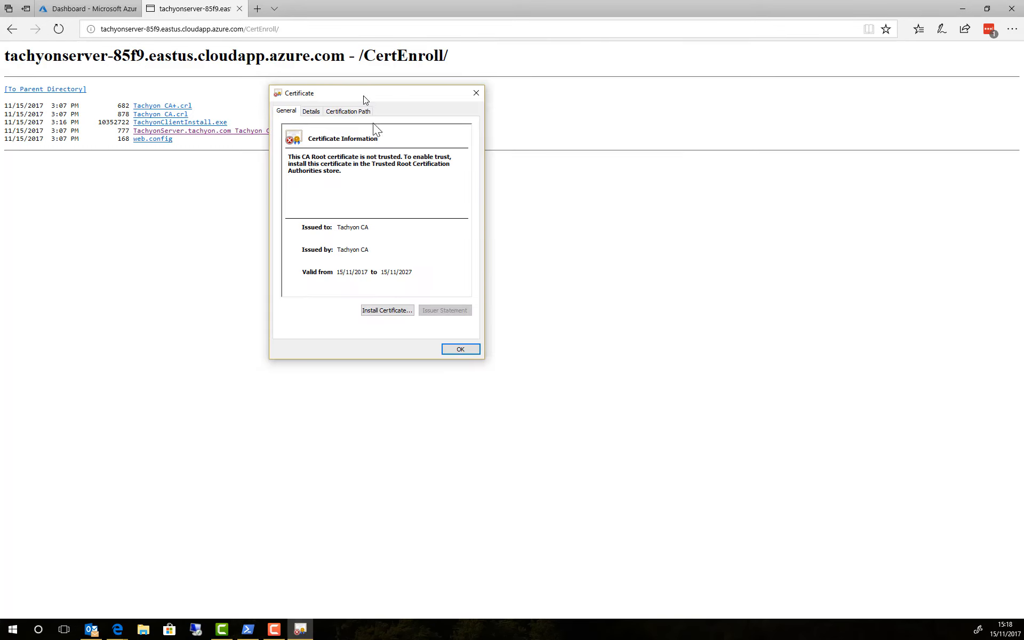
pyautogui.moveTo(373, 96); pyautogui.dragTo(455, 187)
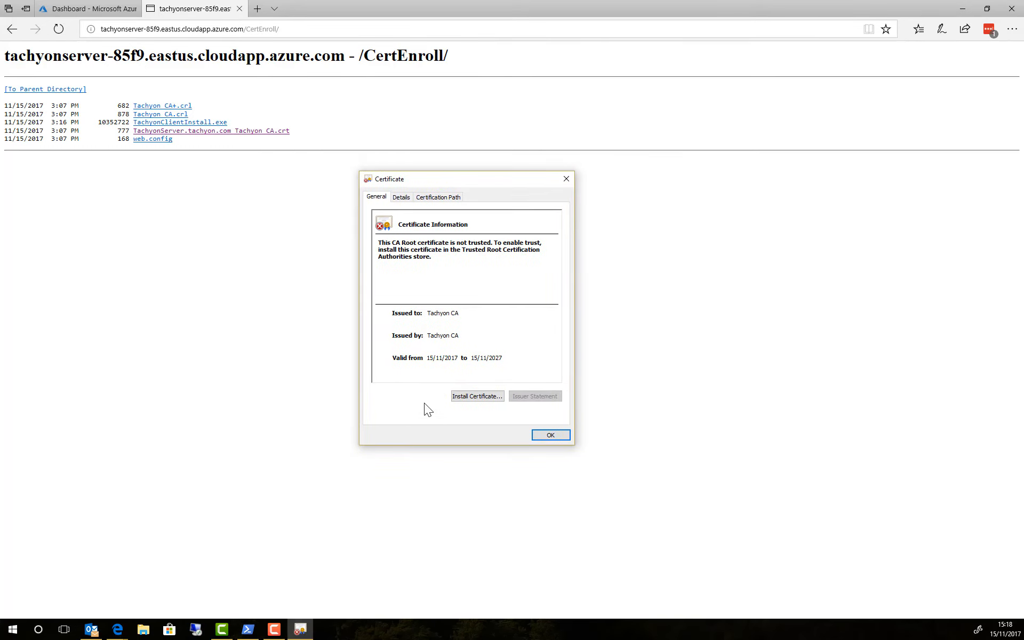
# Step: Install the Tachyon CA certificate for the Local Machine in the Trusted Root Certification Authorities store, then close the certificate
pyautogui.click(482, 396)
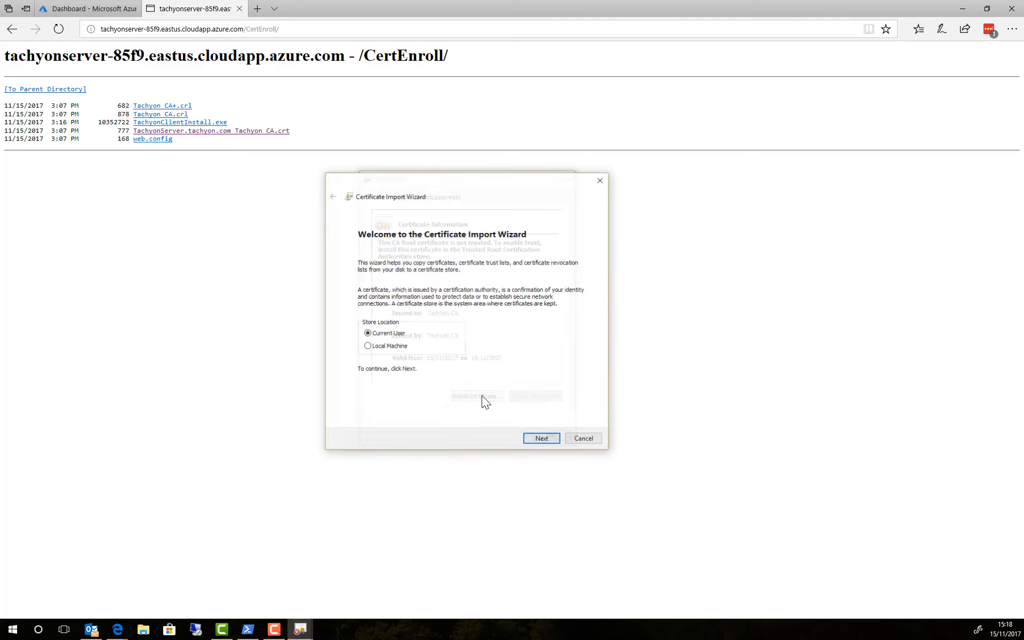
pyautogui.click(399, 348)
pyautogui.click(541, 439)
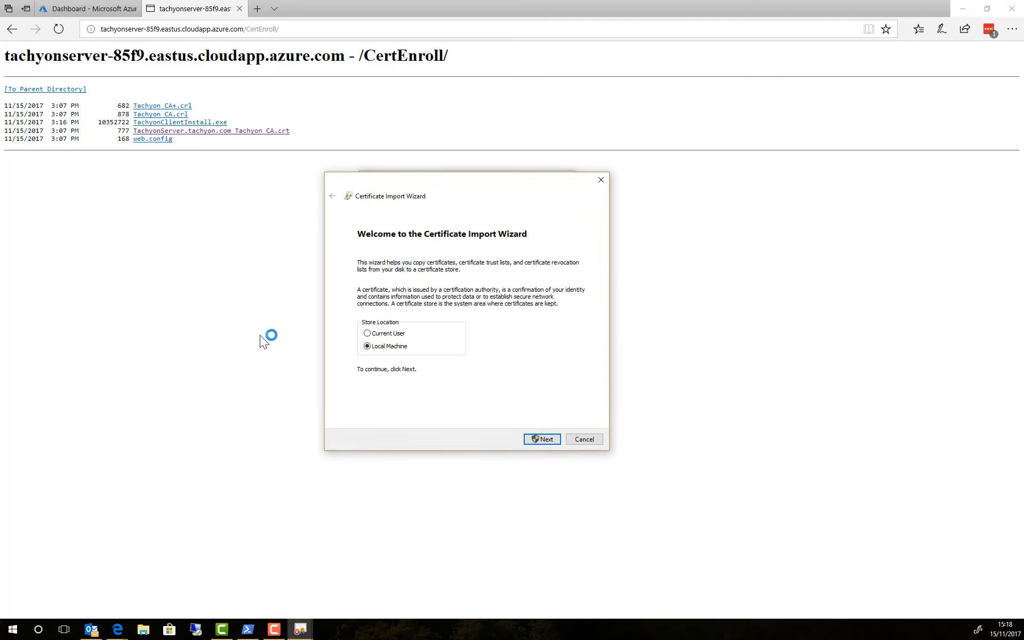
pyautogui.click(421, 303)
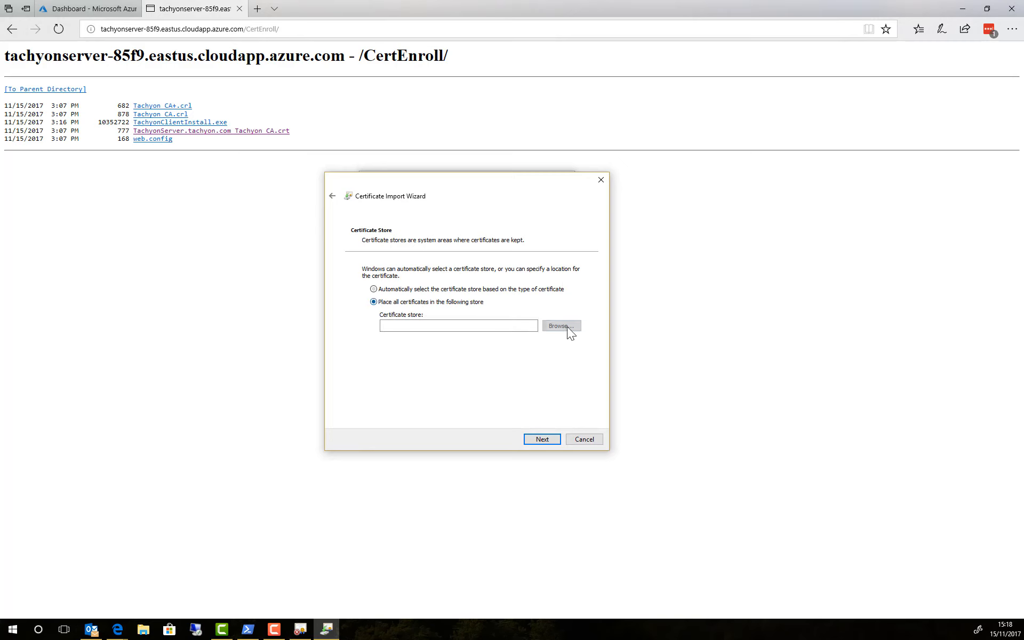
pyautogui.click(562, 326)
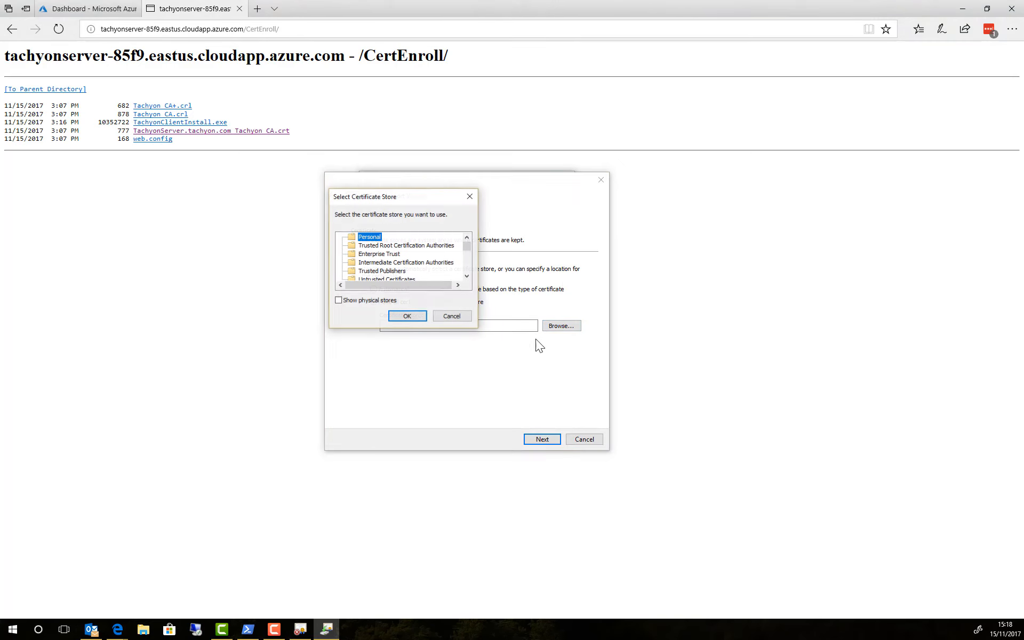
pyautogui.click(398, 246)
pyautogui.click(404, 317)
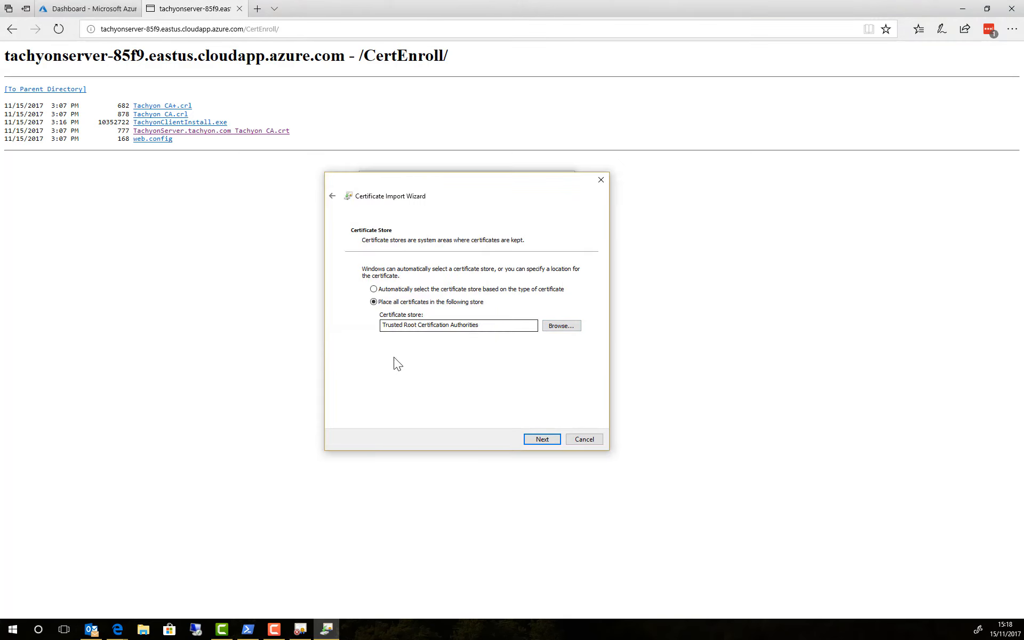
pyautogui.click(542, 440)
pyautogui.click(542, 440)
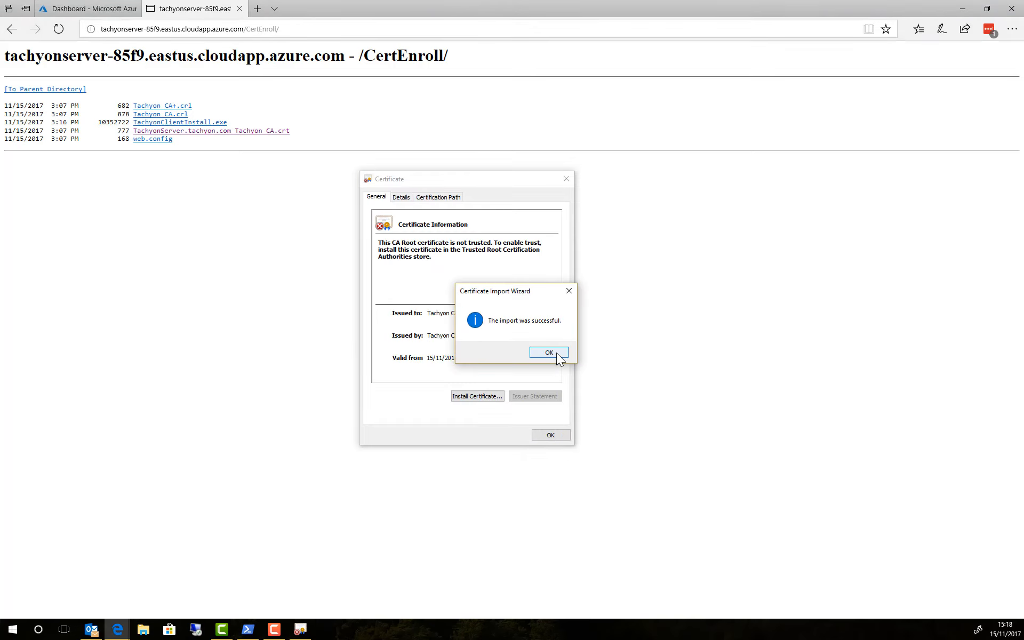
pyautogui.click(549, 352)
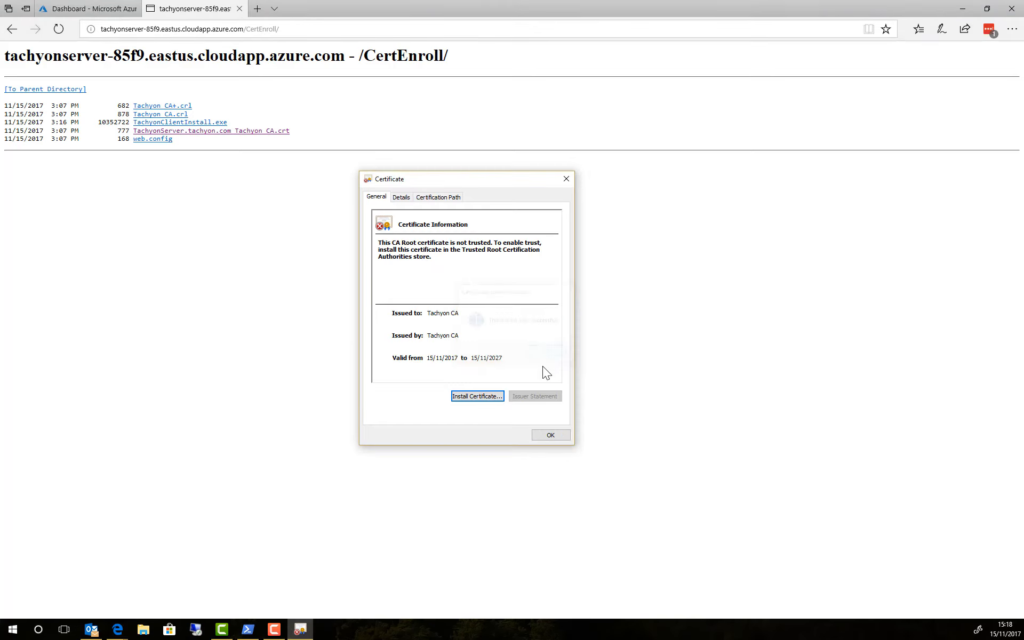
pyautogui.click(537, 439)
pyautogui.click(224, 29)
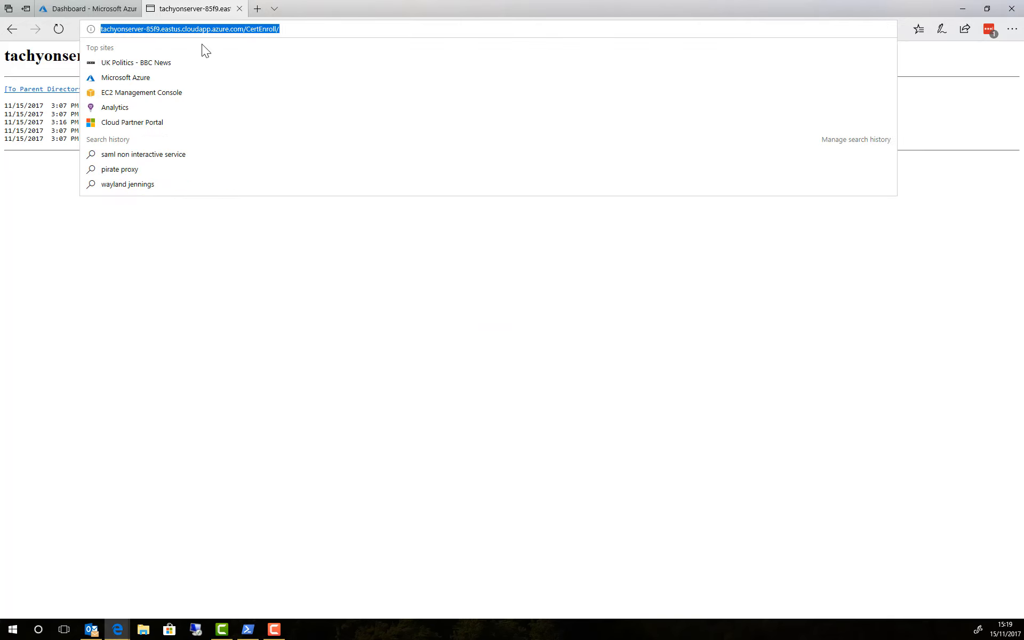
pyautogui.press('End')
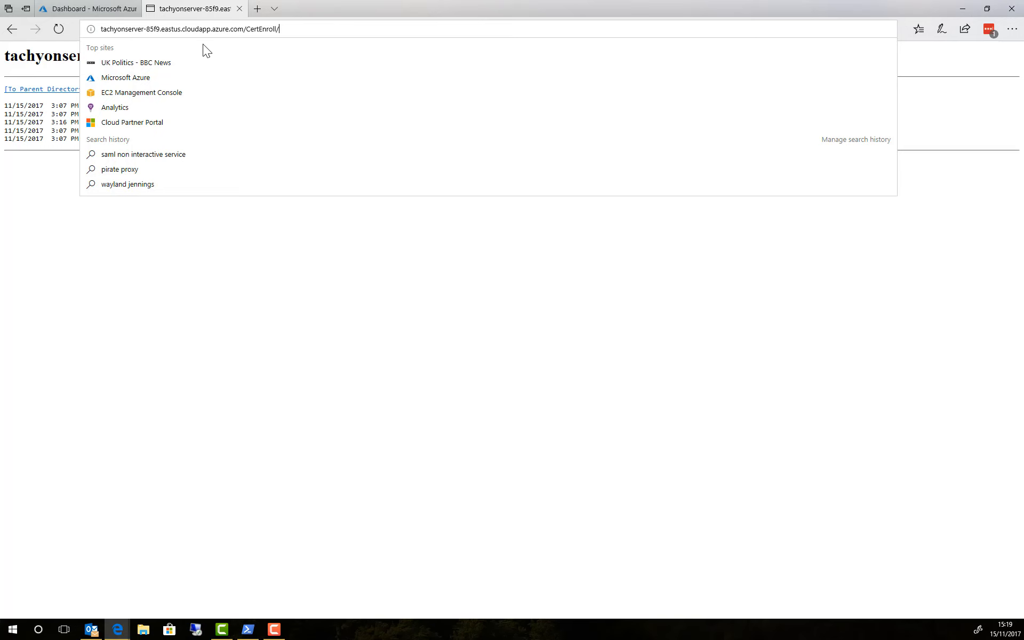
pyautogui.press('BackSpace')
pyautogui.press('BackSpace')
pyautogui.press('BackSpace')
pyautogui.press('BackSpace')
pyautogui.press('BackSpace')
pyautogui.press('BackSpace')
pyautogui.press('BackSpace')
pyautogui.press('BackSpace')
pyautogui.press('BackSpace')
pyautogui.press('BackSpace')
pyautogui.press('BackSpace')
pyautogui.press('BackSpace')
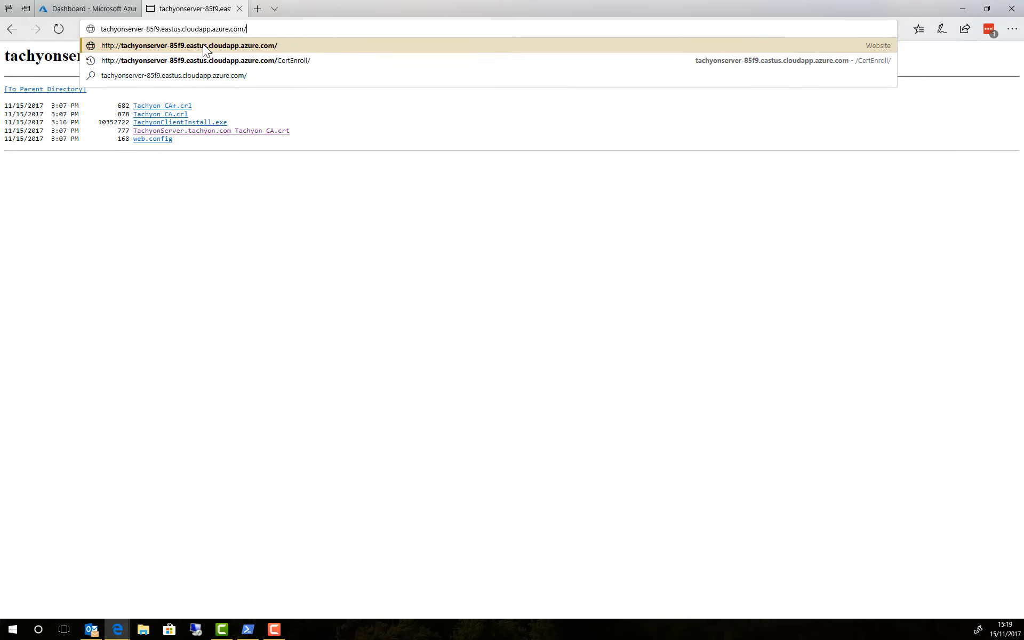
pyautogui.write('https://')
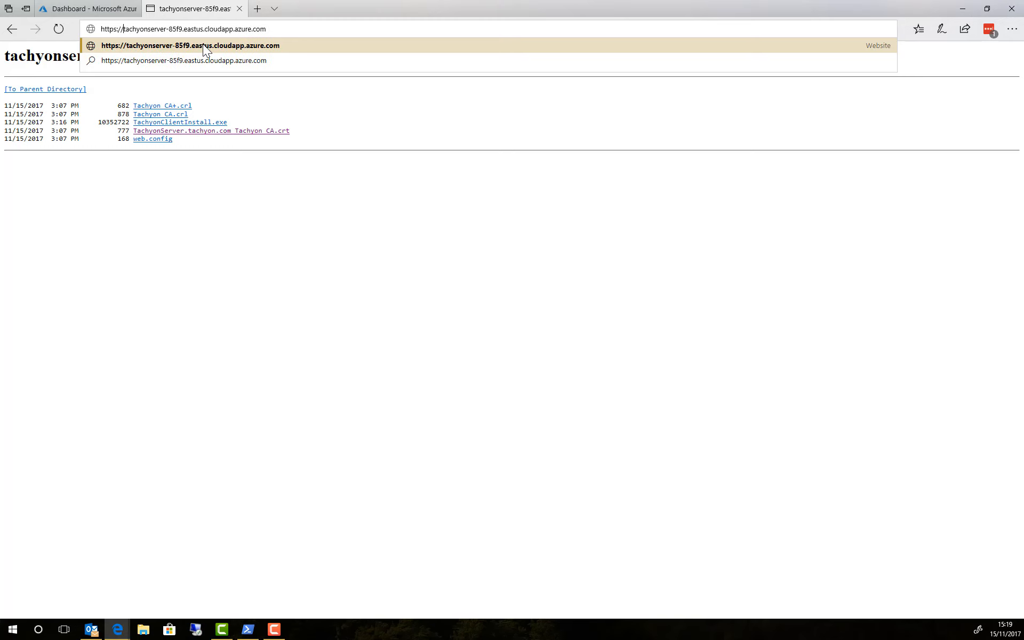
pyautogui.press('End')
pyautogui.write('/Explorer')
pyautogui.press('Return')
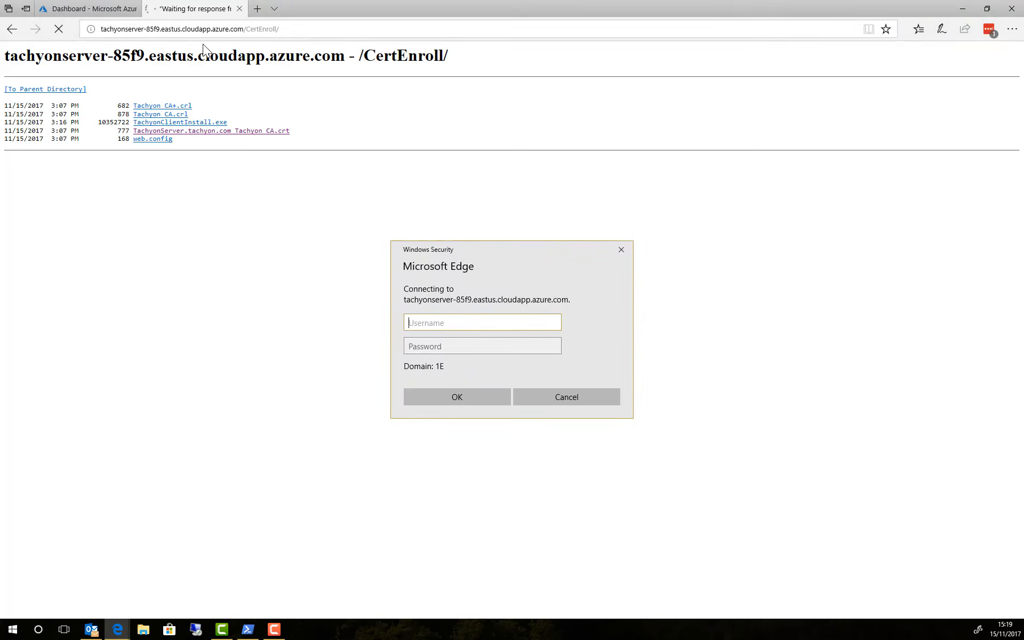
# Step: Sign in to the Tachyon Explorer site as tachyon\tachyonadmin, entering the account password
pyautogui.write('tachyon\\tachyonadmin')
pyautogui.press('Tab')
pyautogui.write('•••••••')
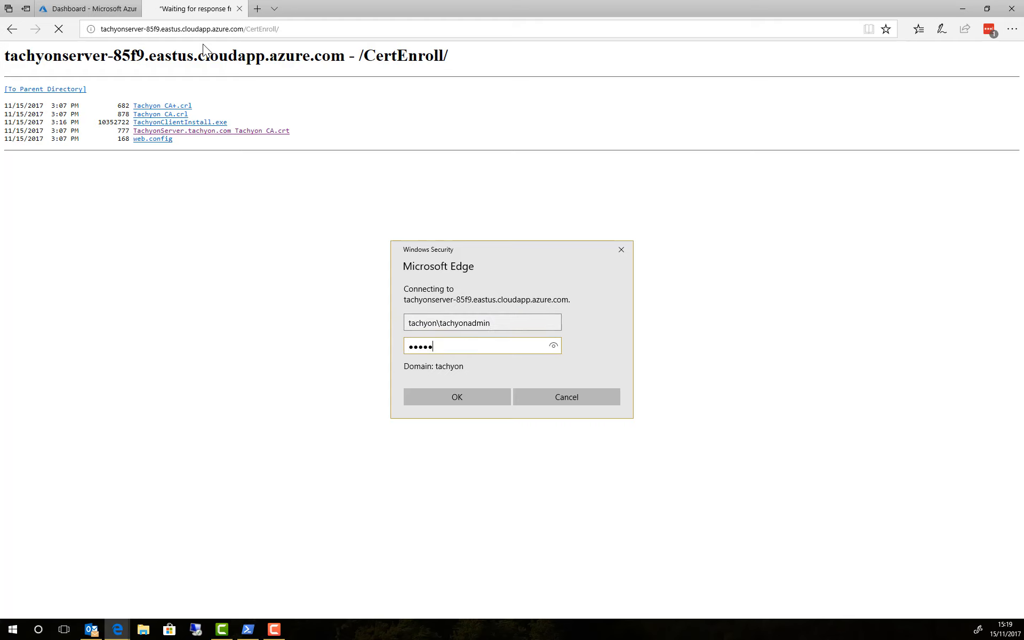
pyautogui.write('•')
pyautogui.press('Return')
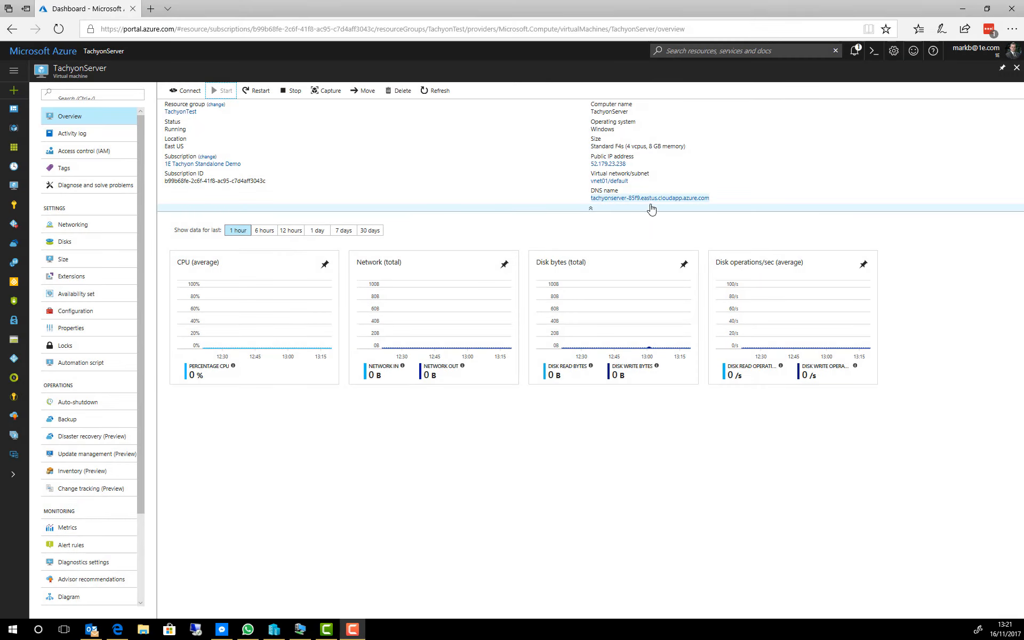
pyautogui.moveTo(640, 198)
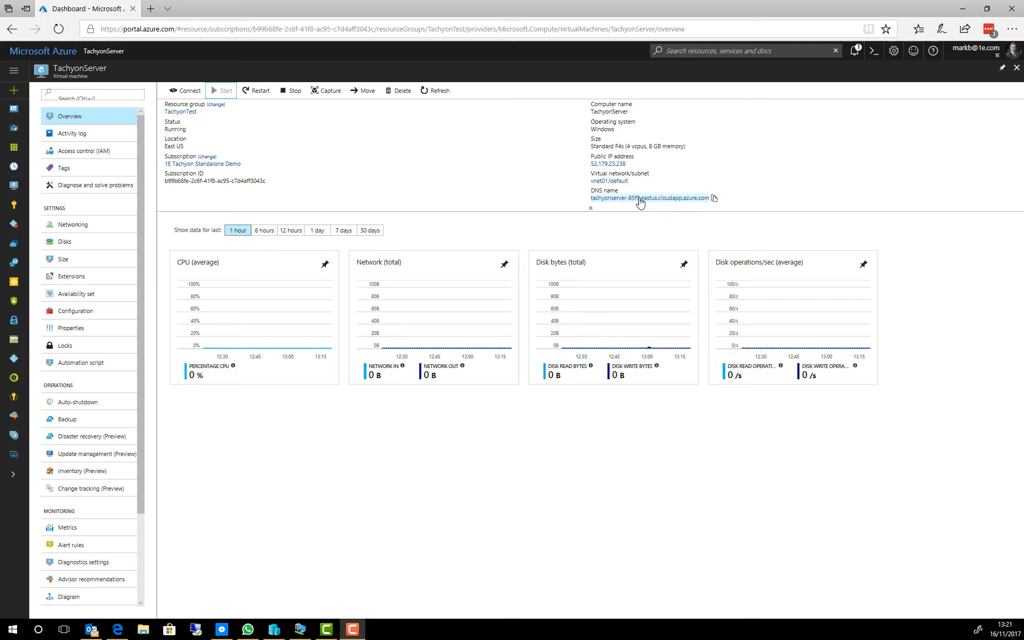
pyautogui.click(713, 200)
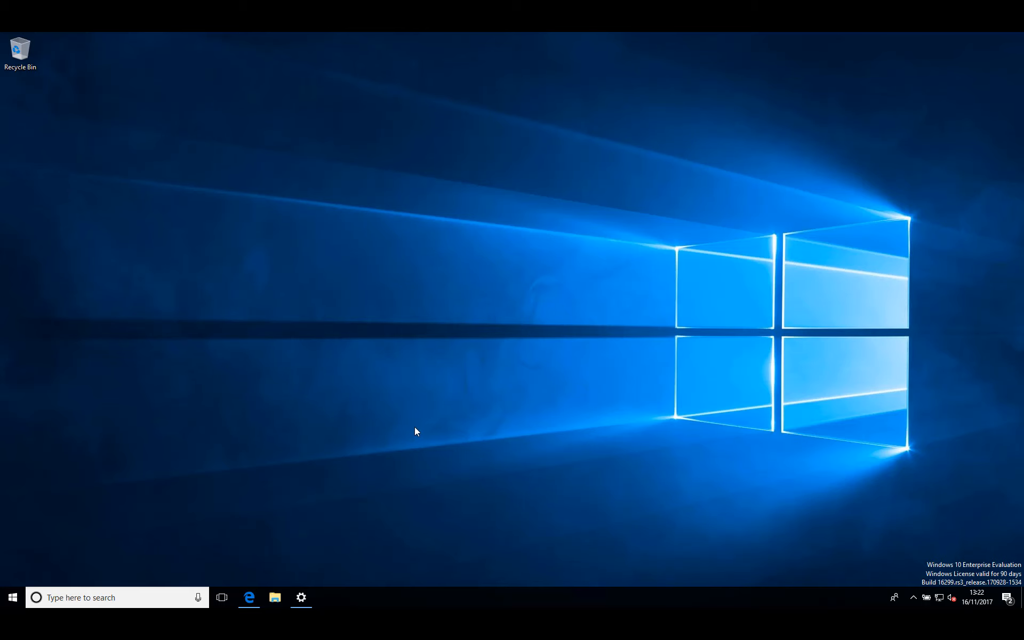
pyautogui.click(300, 598)
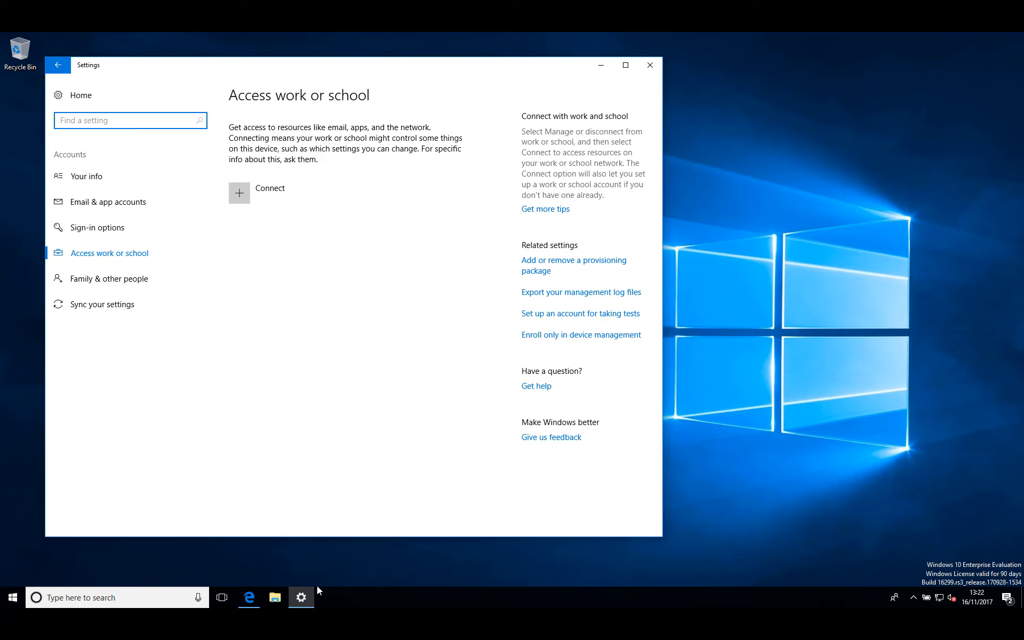
pyautogui.click(302, 598)
pyautogui.click(251, 600)
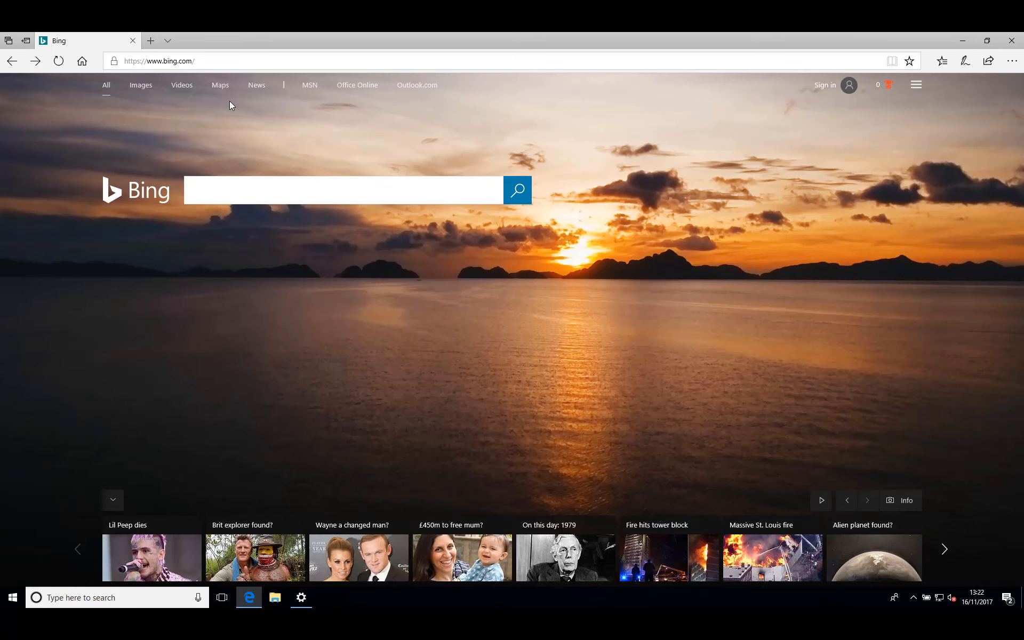
pyautogui.click(224, 61)
pyautogui.hotkey('ctrl', 'v')
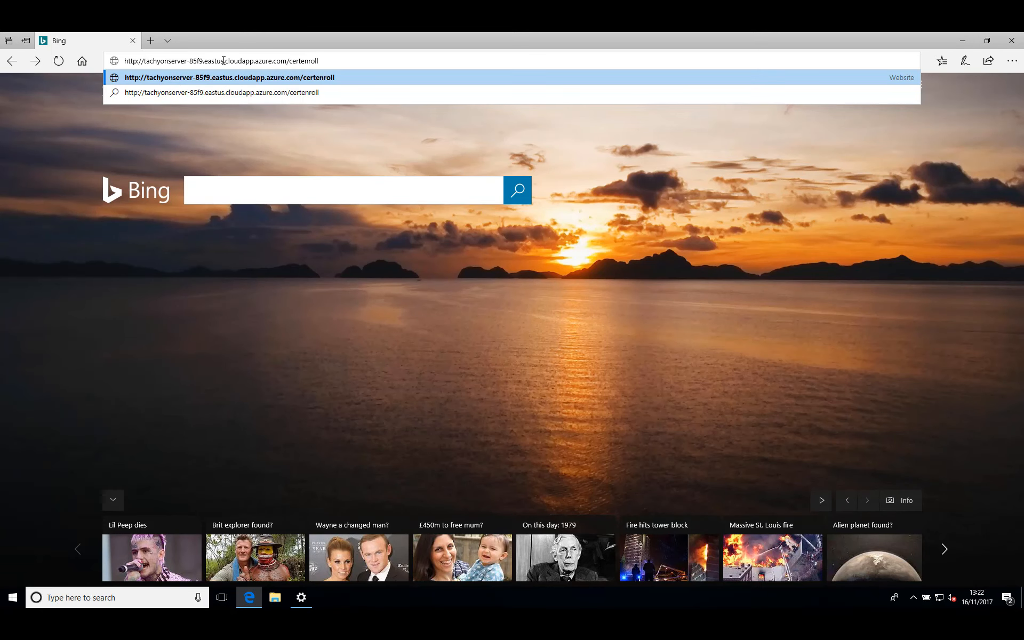
pyautogui.press('Return')
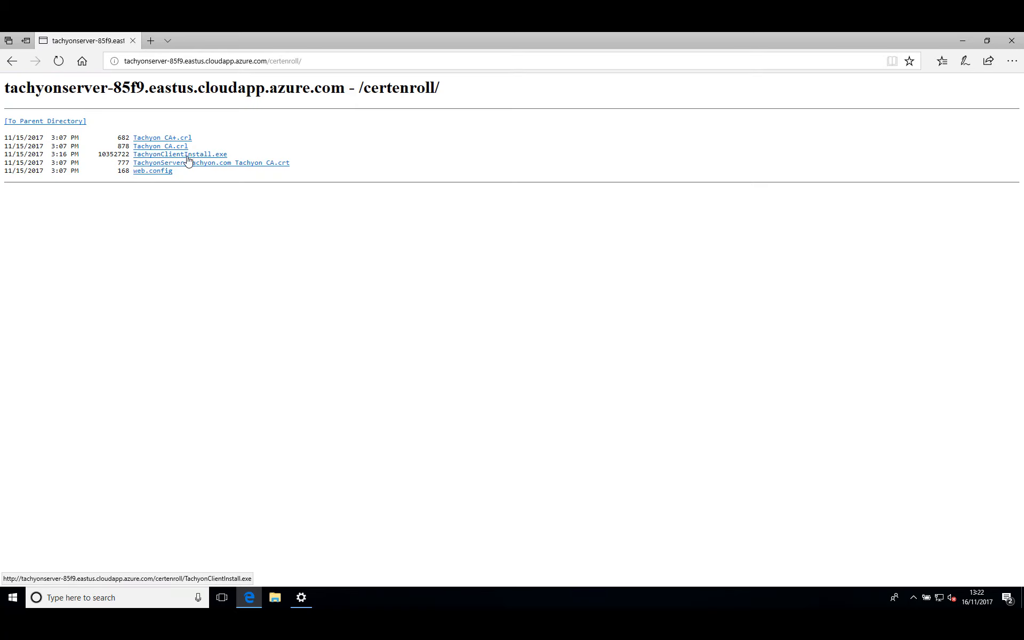
# Step: Download TachyonClientInstall.exe from the certenroll directory, saving it to the Downloads folder
pyautogui.click(206, 156)
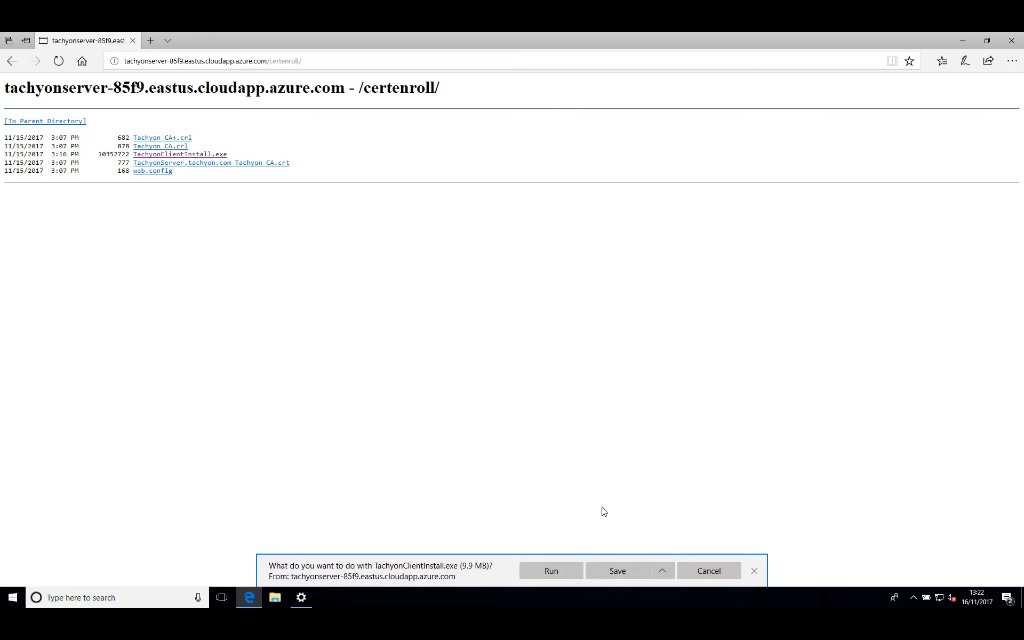
pyautogui.click(656, 572)
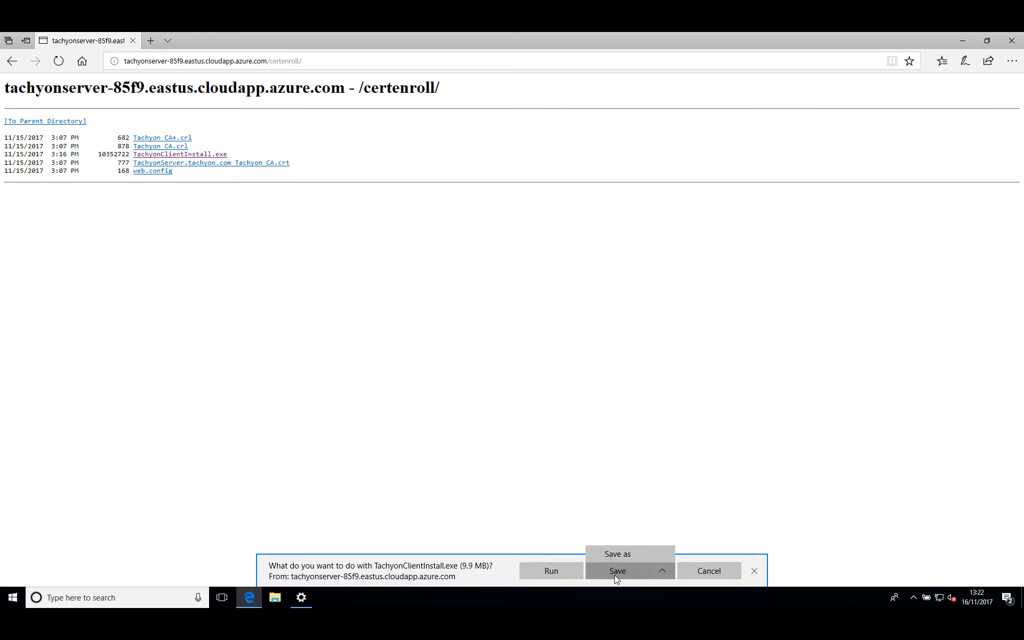
pyautogui.click(615, 572)
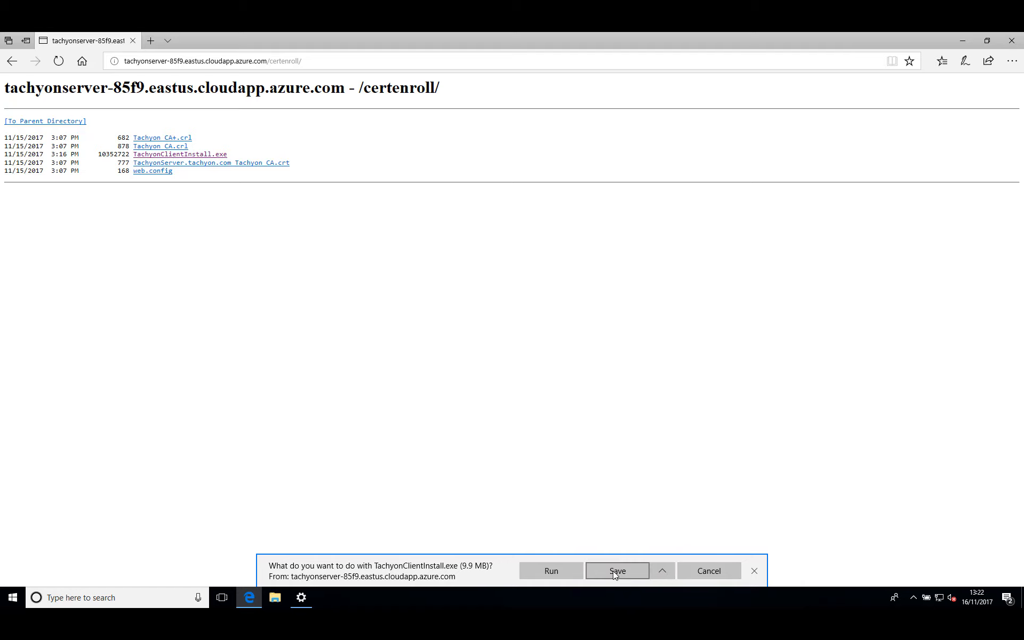
pyautogui.click(614, 570)
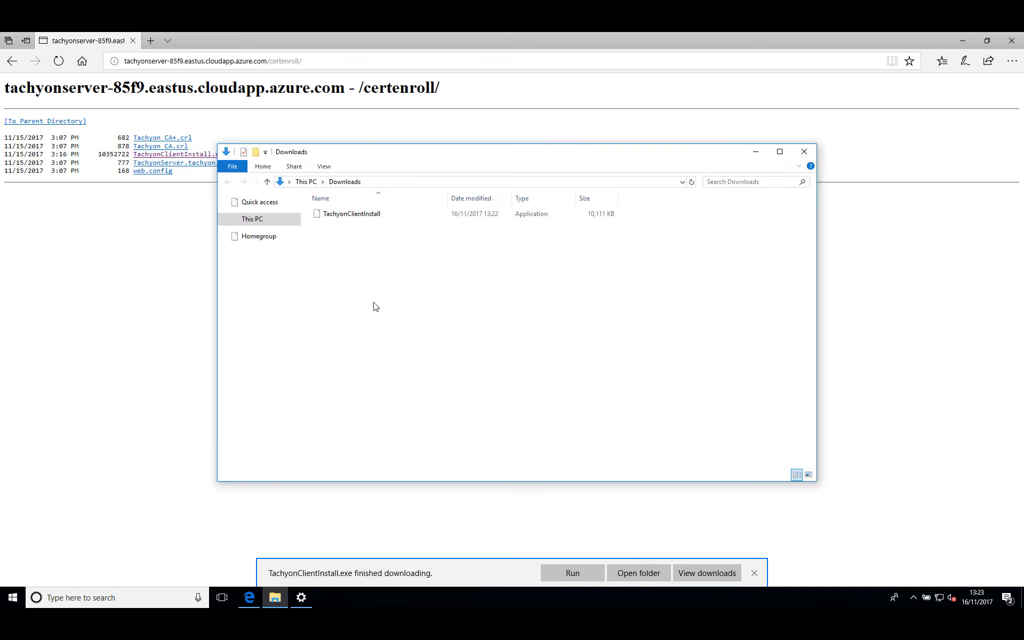
# Step: Unblock the downloaded TachyonClientInstall file in its properties and apply the change
pyautogui.rightClick(351, 214)
pyautogui.click(379, 419)
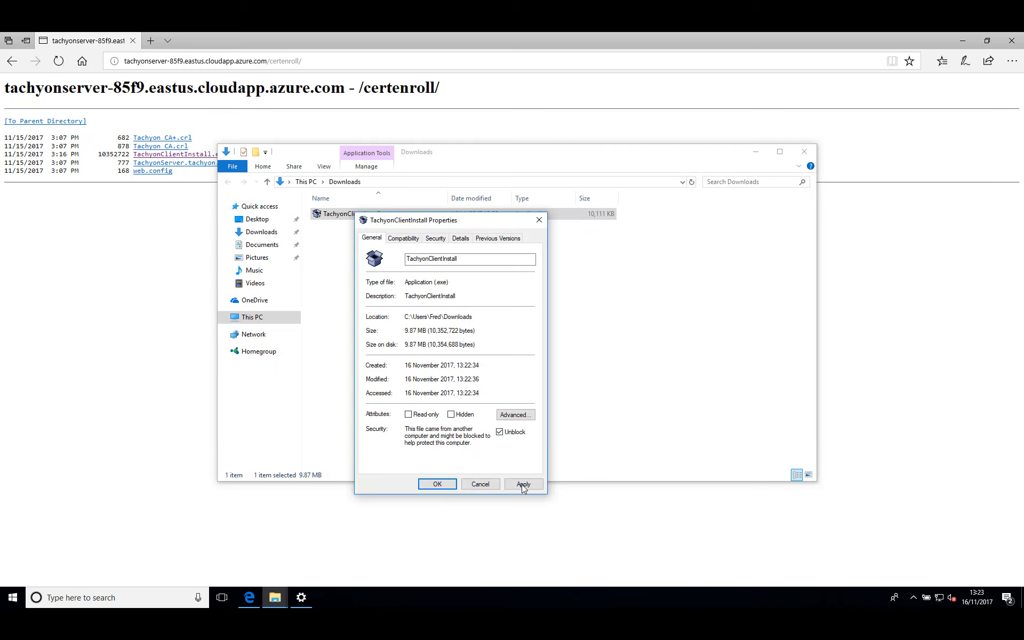
pyautogui.click(523, 484)
pyautogui.click(437, 483)
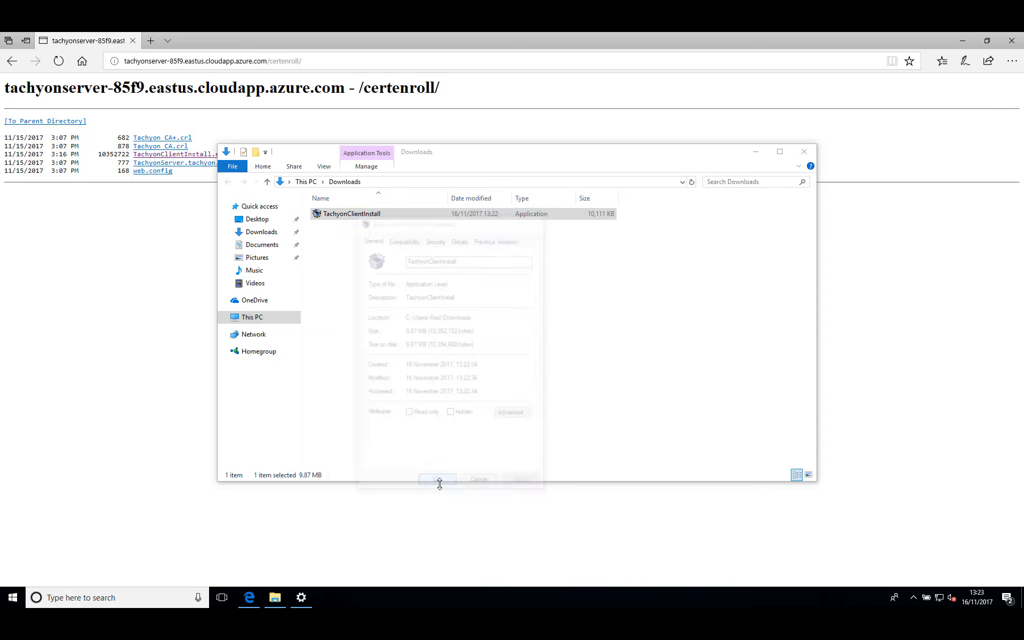
# Step: Run TachyonClientInstall as administrator, approve the elevation request and close the Downloads folder
pyautogui.rightClick(368, 217)
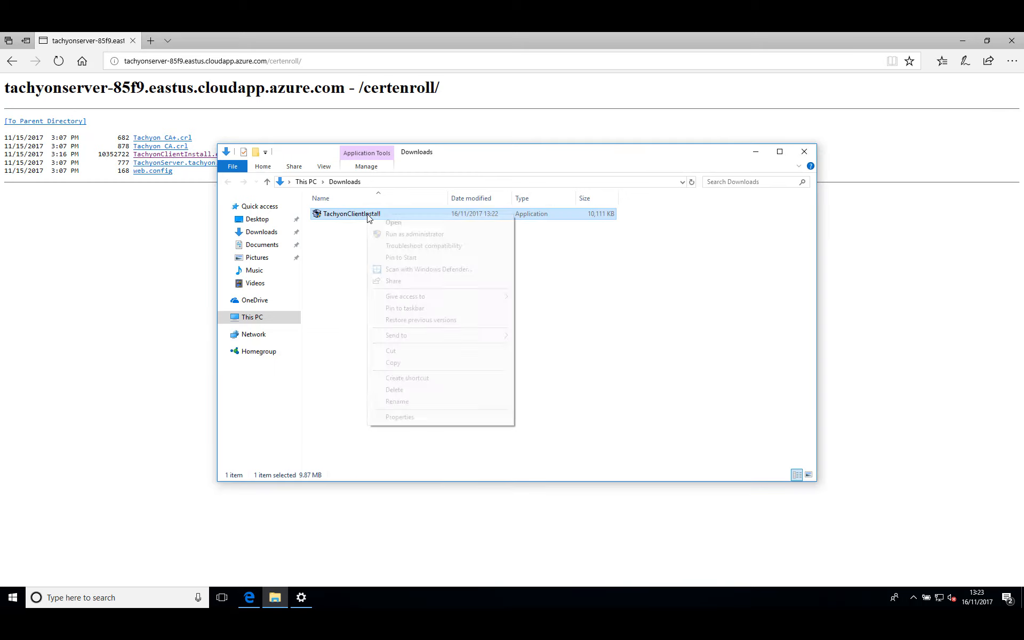
pyautogui.click(410, 235)
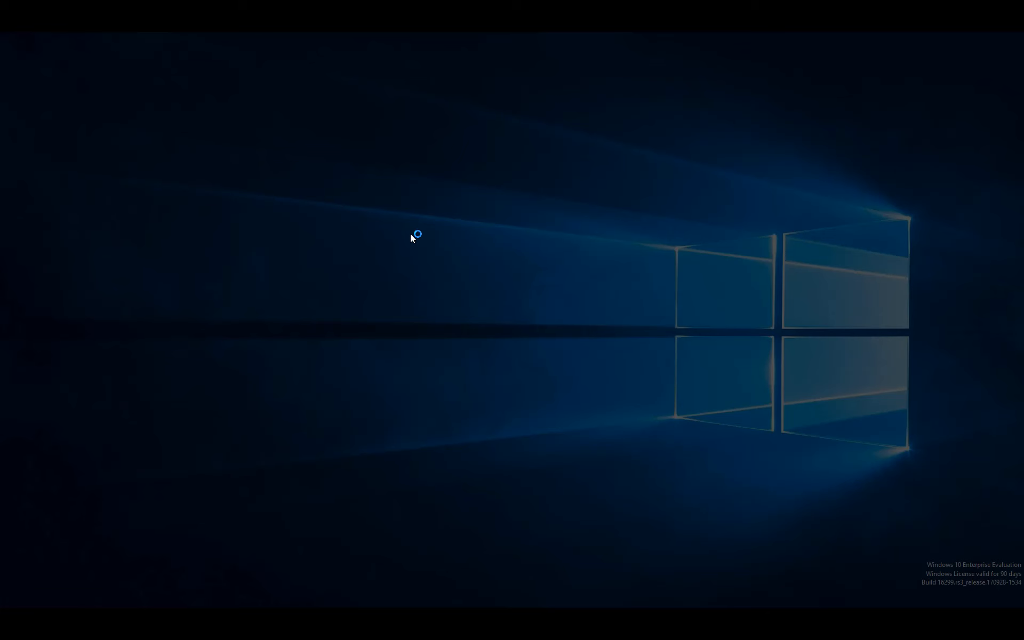
pyautogui.click(441, 387)
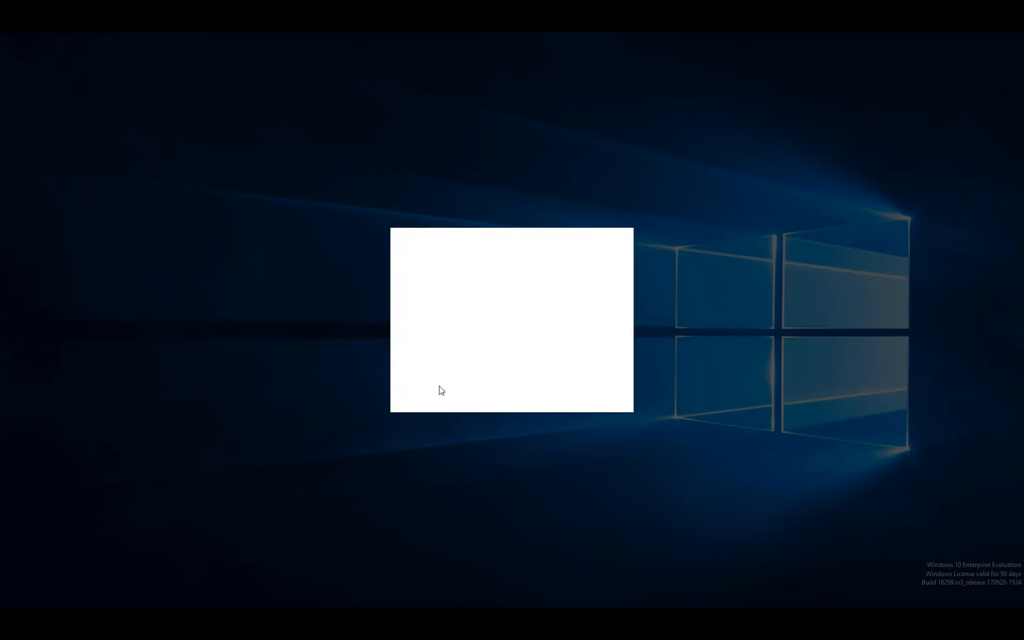
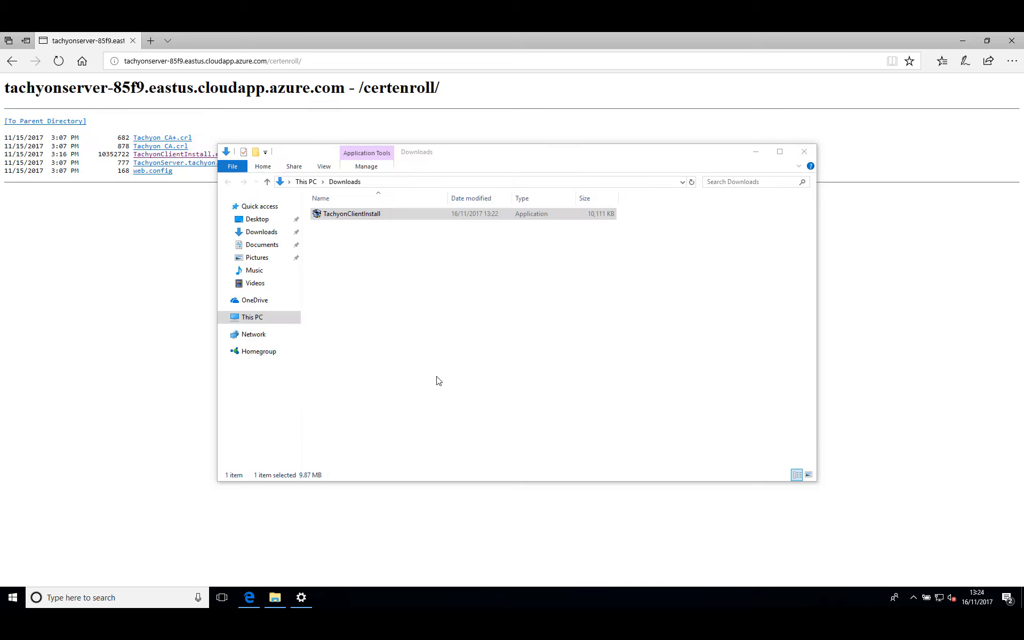
pyautogui.click(804, 152)
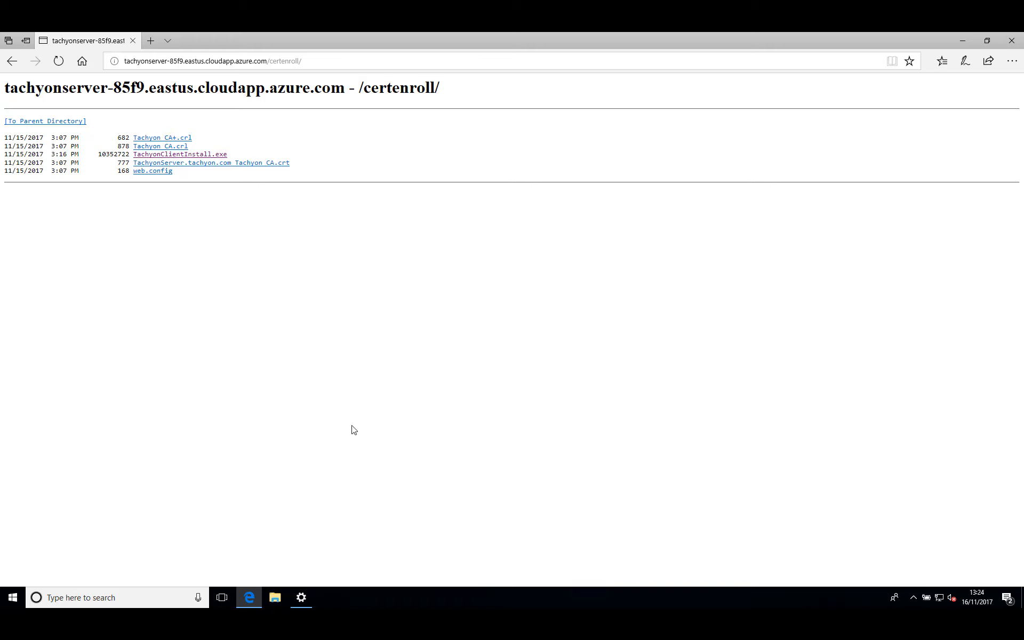
# Step: Open the Services console by running services.msc to check the 1E Tachyon Agent service
pyautogui.rightClick(12, 601)
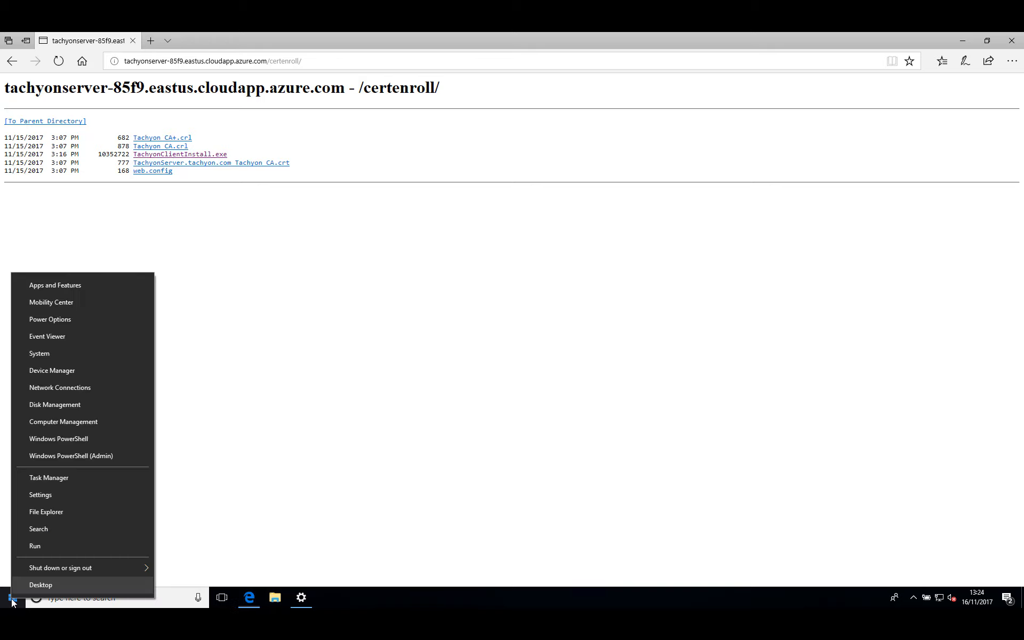
pyautogui.click(56, 546)
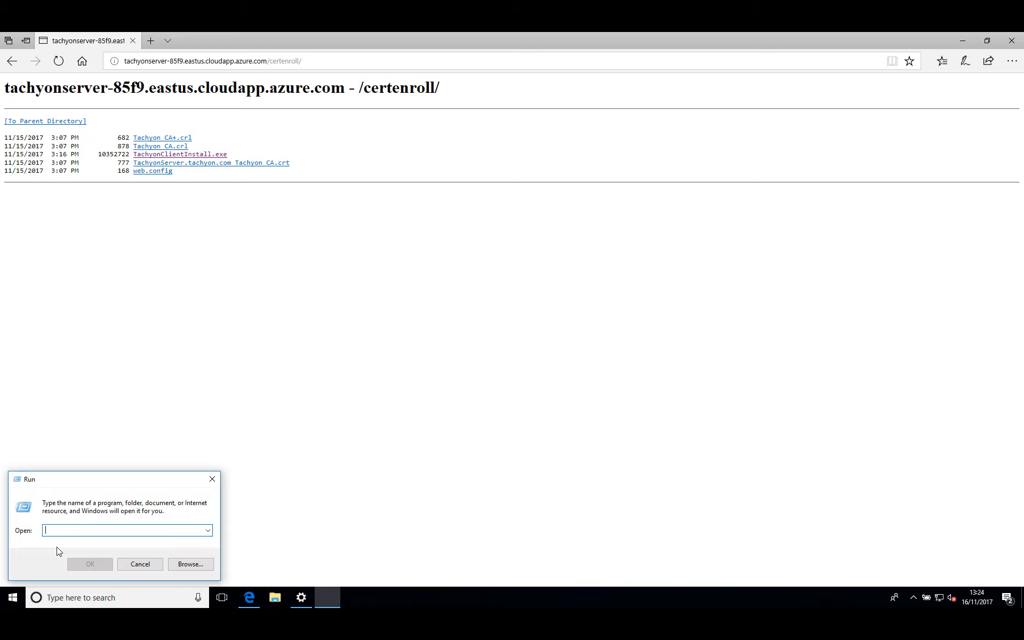
pyautogui.write('service')
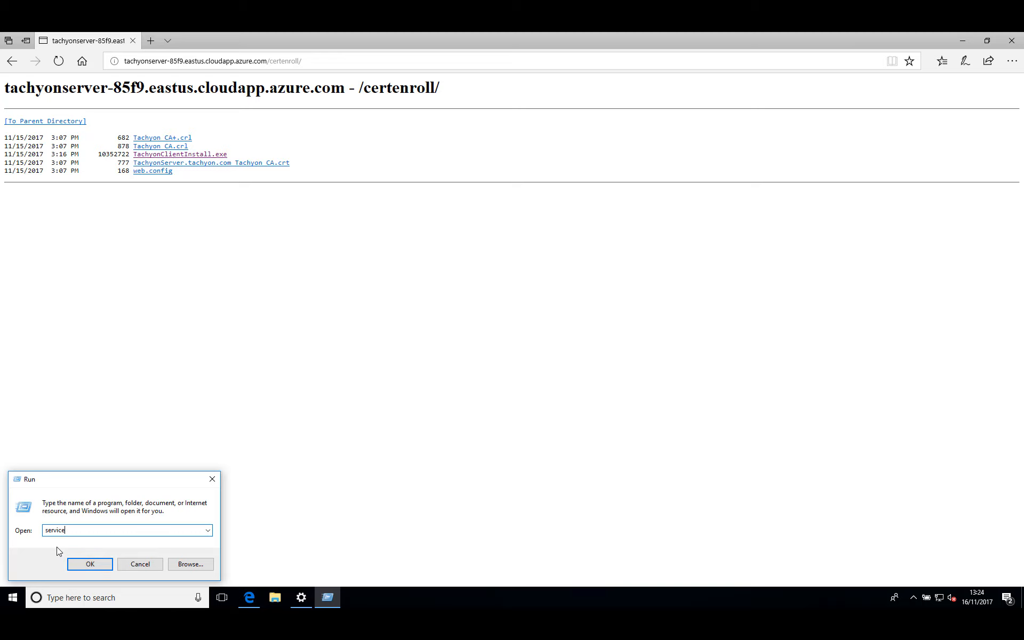
pyautogui.write('s.msc')
pyautogui.press('Return')
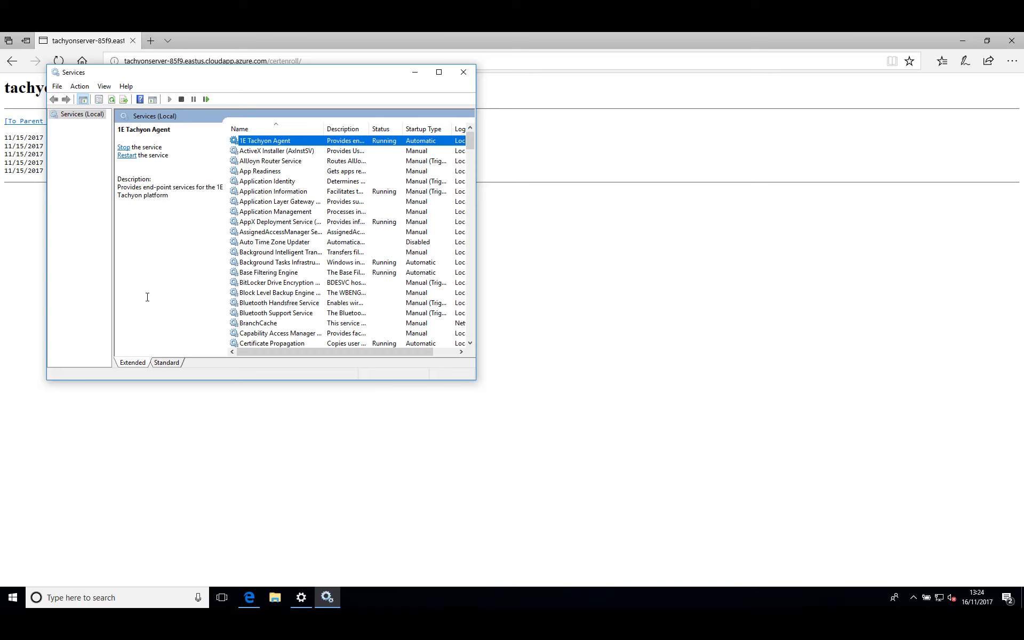
# Step: Open an empty Microsoft Management Console and approve its elevation request
pyautogui.rightClick(14, 600)
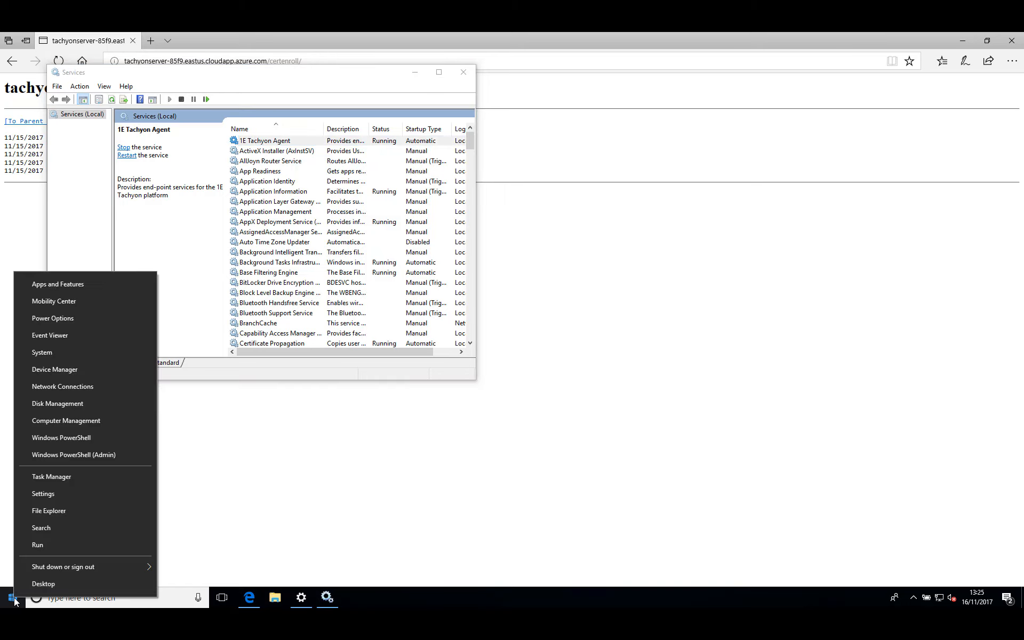
pyautogui.click(48, 545)
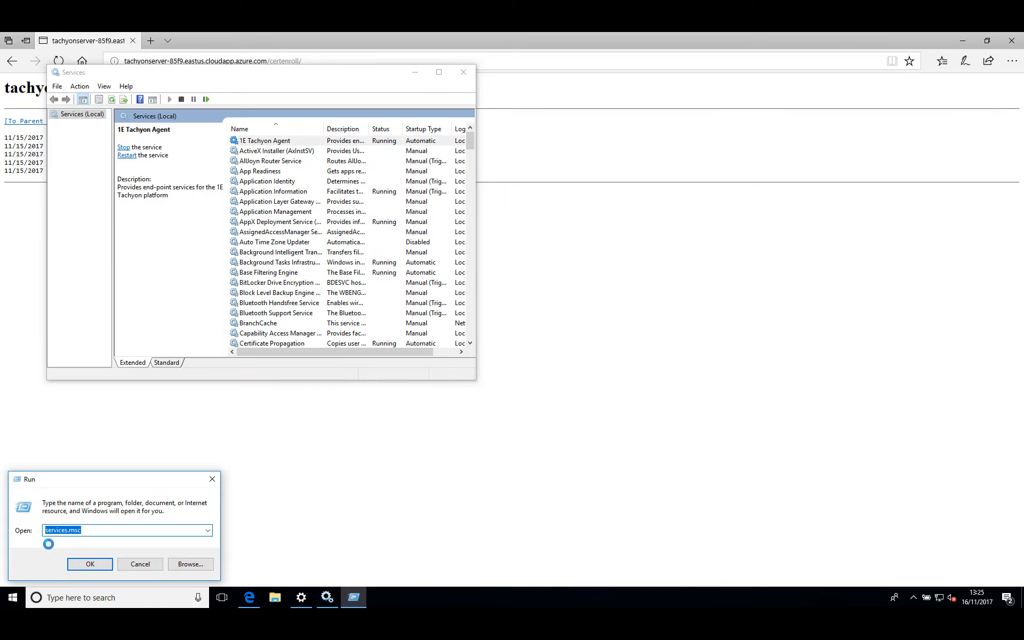
pyautogui.write('services.msc')
pyautogui.press('Return')
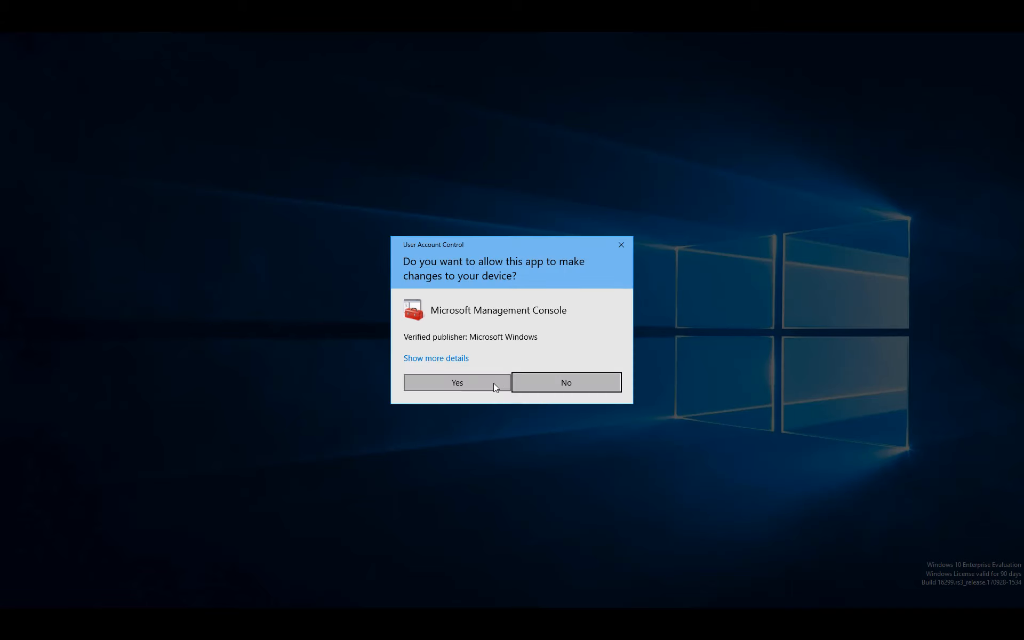
pyautogui.click(443, 380)
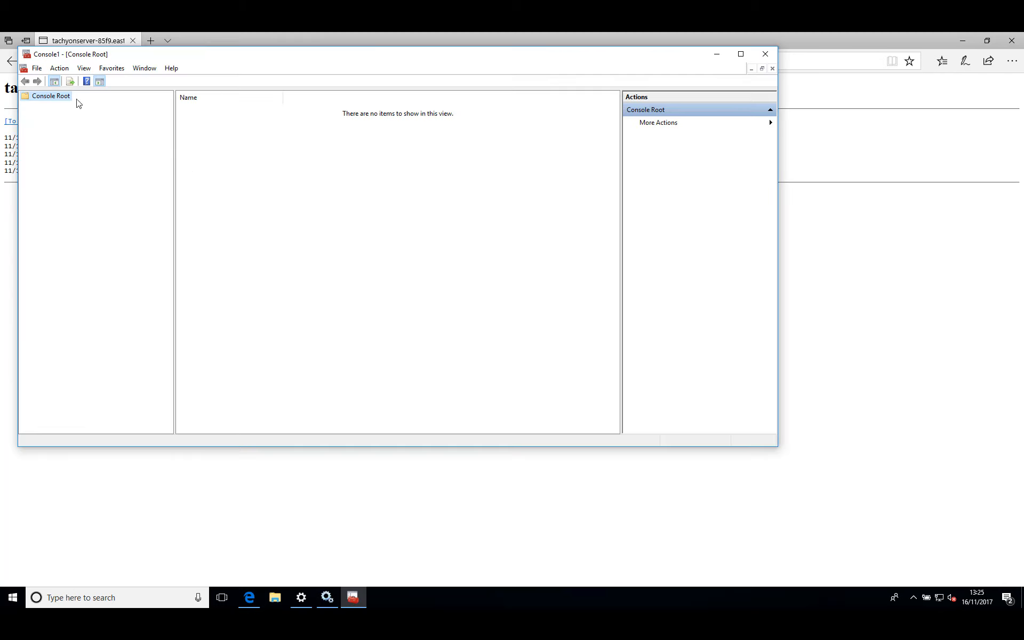
# Step: Add the Certificates snap-in to the console, managing the computer account on the local computer
pyautogui.click(37, 68)
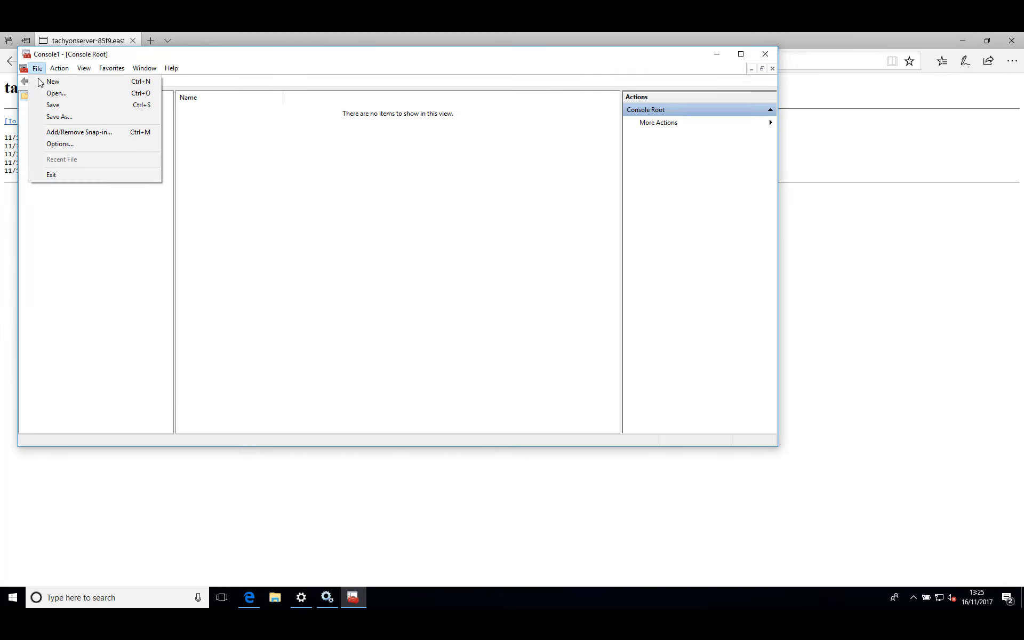
pyautogui.click(56, 132)
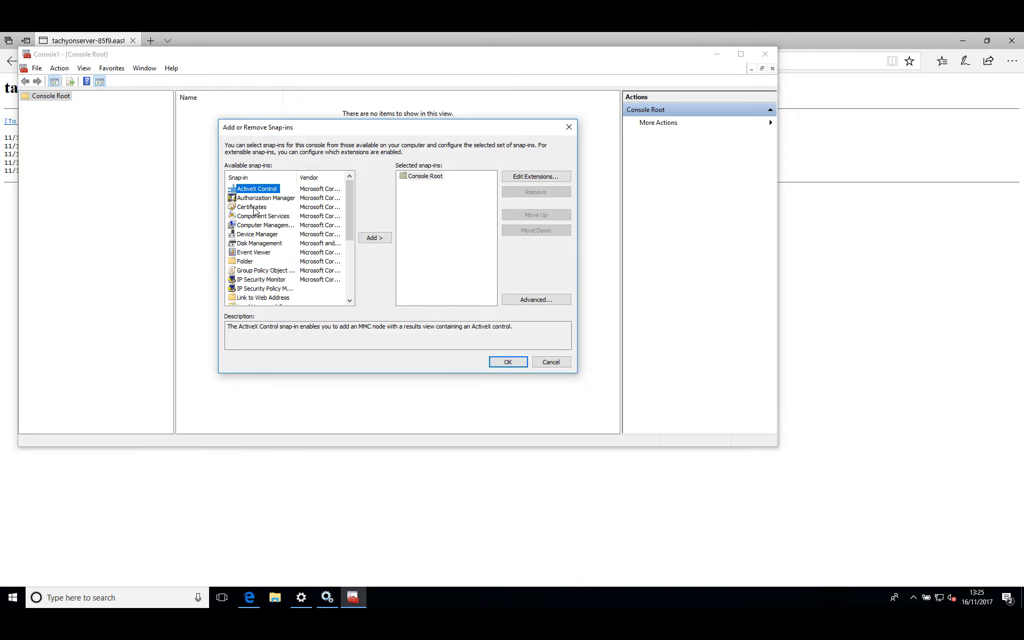
pyautogui.click(253, 208)
pyautogui.click(384, 239)
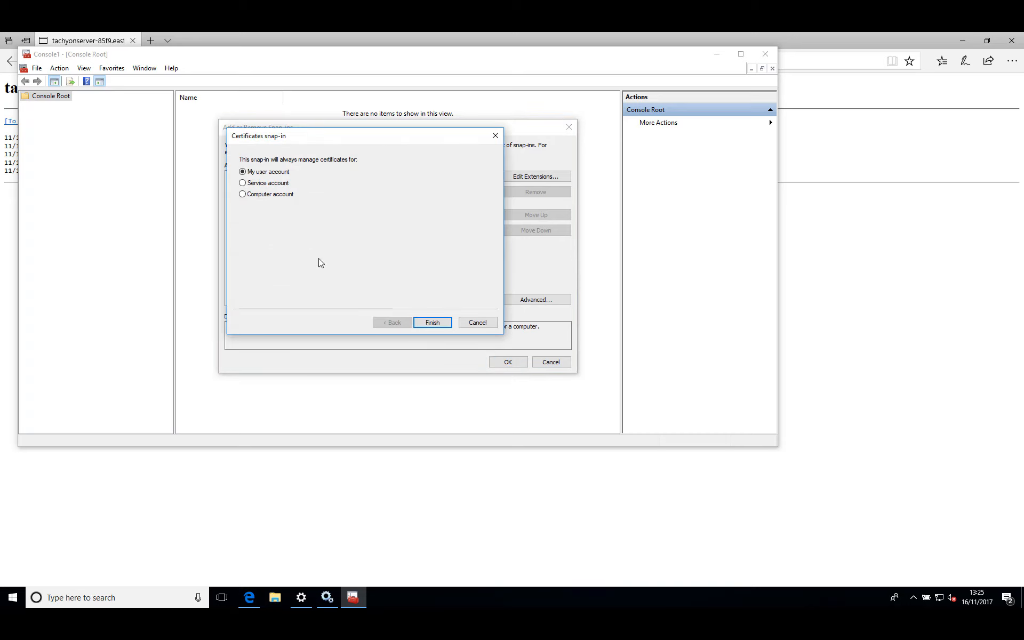
pyautogui.click(254, 196)
pyautogui.click(438, 324)
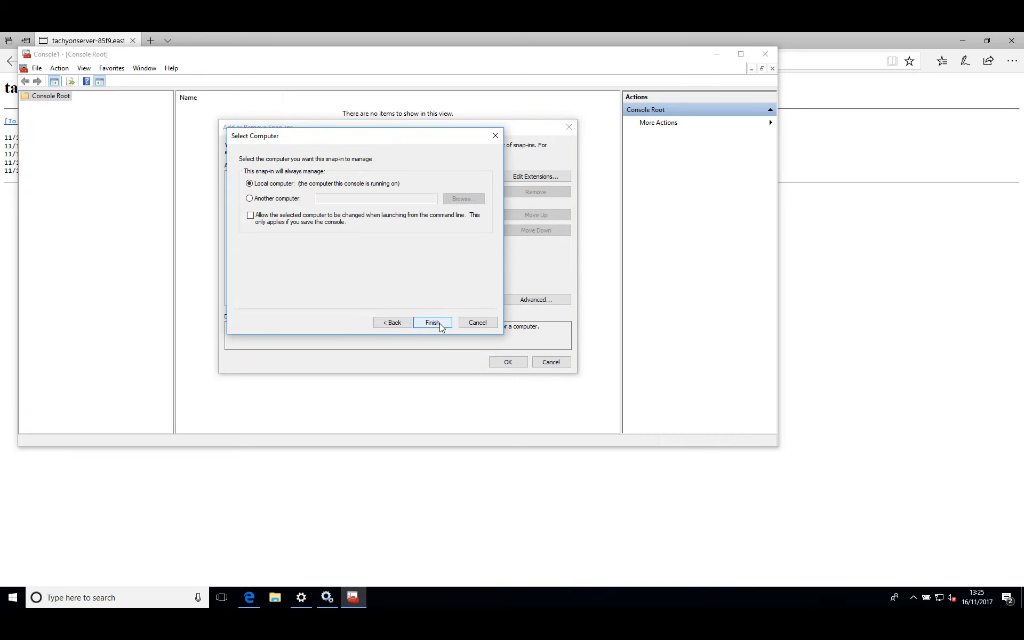
pyautogui.click(441, 324)
pyautogui.click(501, 362)
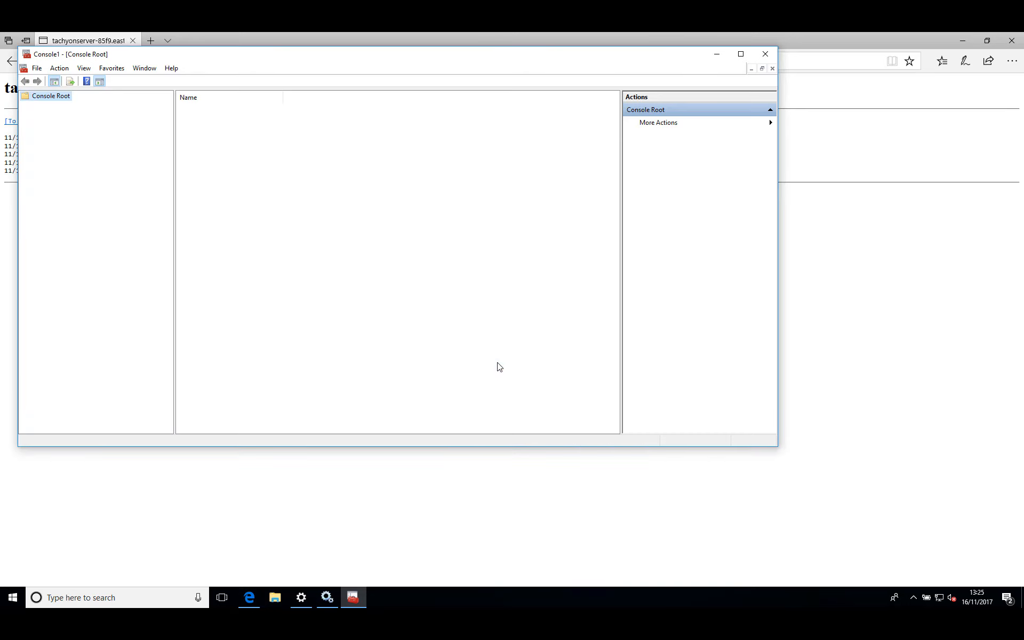
# Step: Examine the local computer's Personal certificates store and select the client authentication certificate issued by Tachyon CA
pyautogui.click(25, 106)
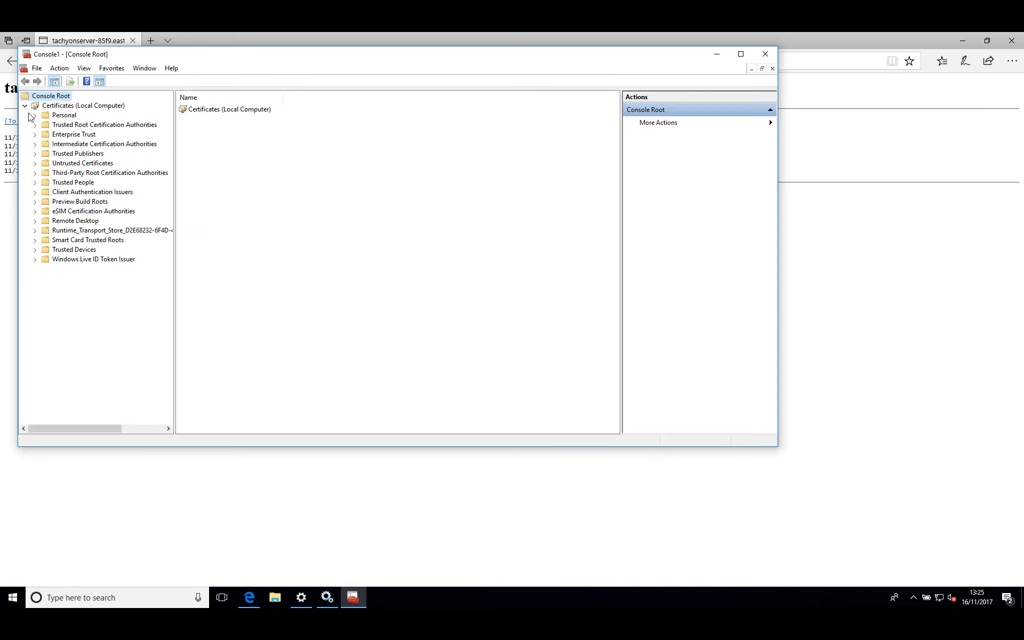
pyautogui.click(34, 115)
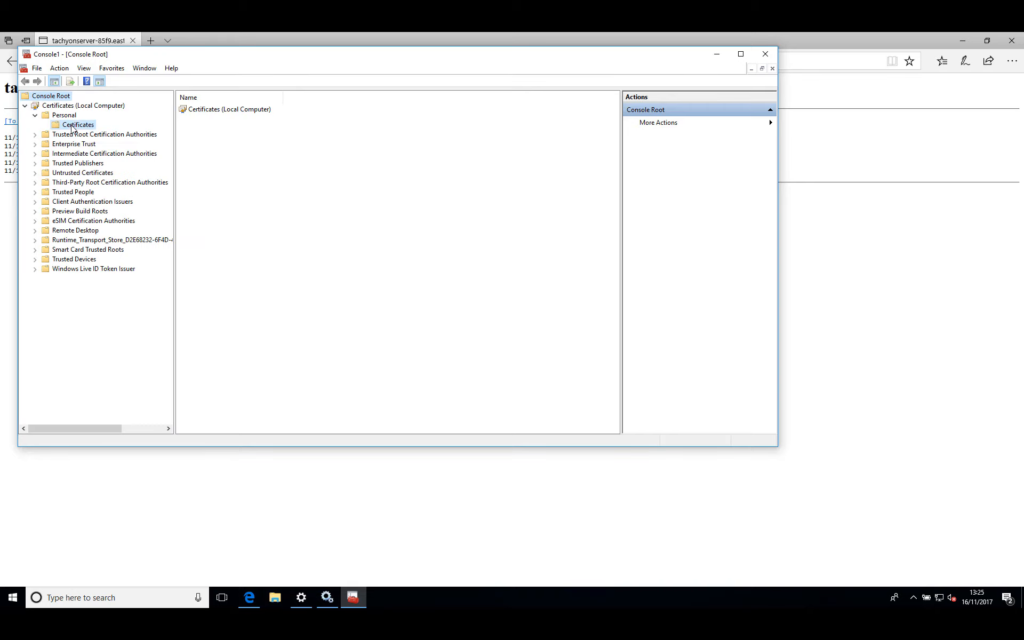
pyautogui.click(73, 125)
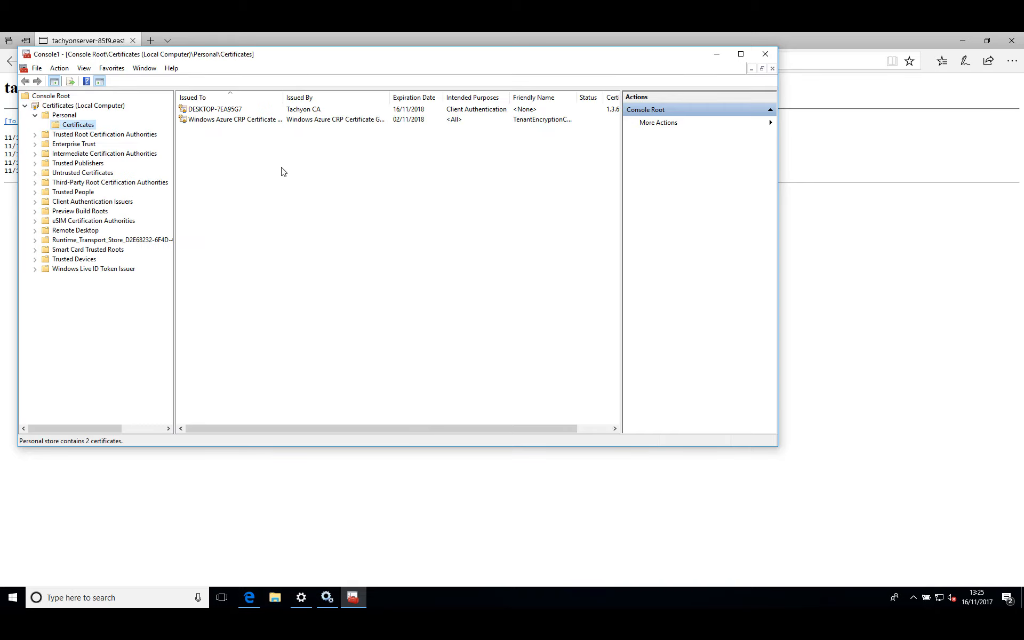
pyautogui.click(195, 110)
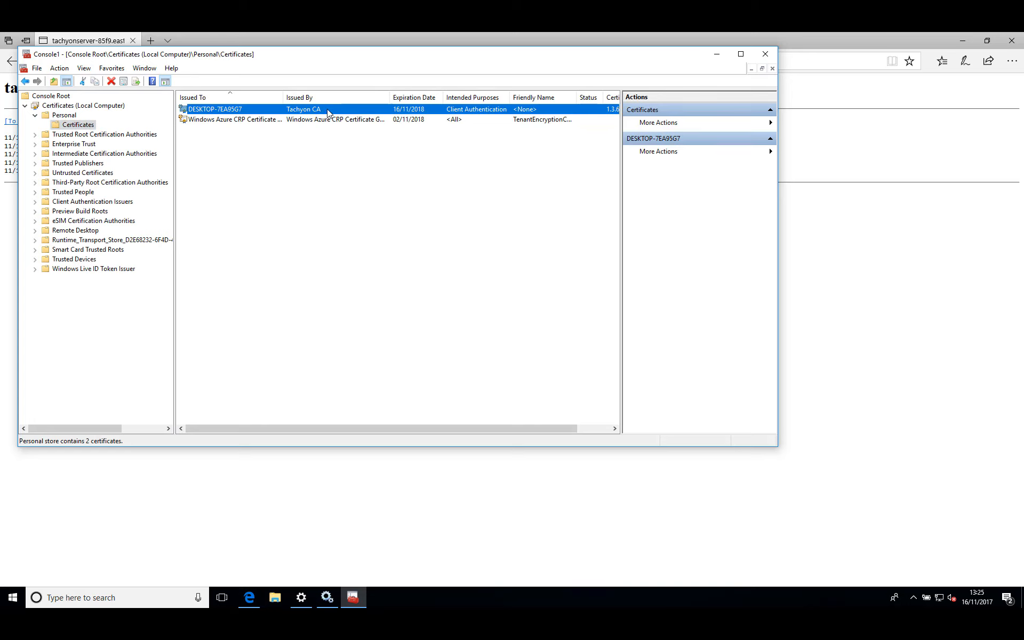
# Step: Check the Trusted Root Certification Authorities store for the Tachyon CA certificate, select it and close the console
pyautogui.click(106, 135)
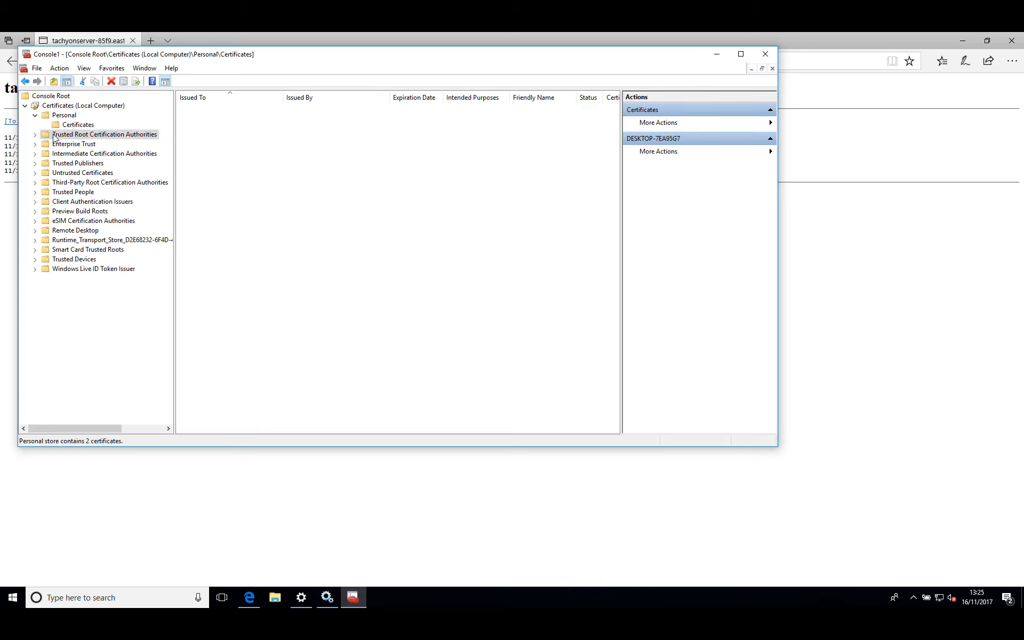
pyautogui.click(35, 134)
pyautogui.click(76, 144)
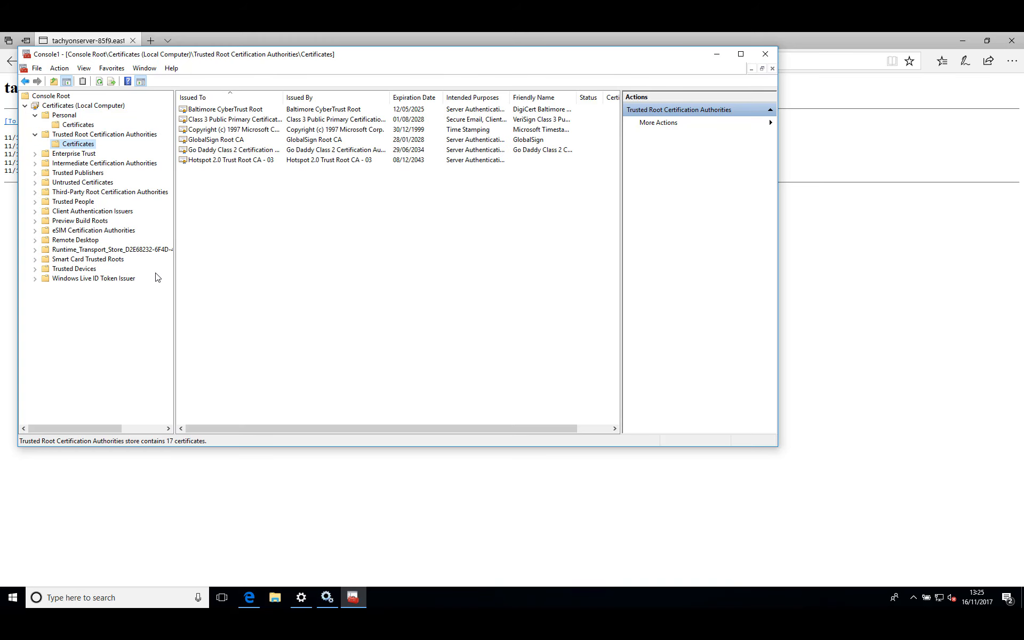
pyautogui.click(214, 253)
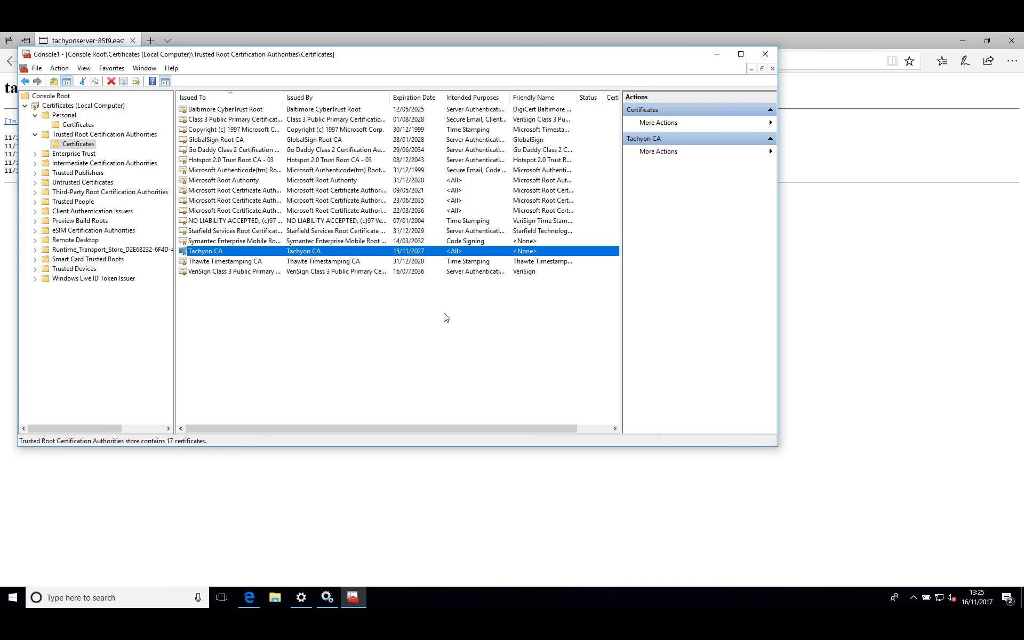
pyautogui.click(766, 56)
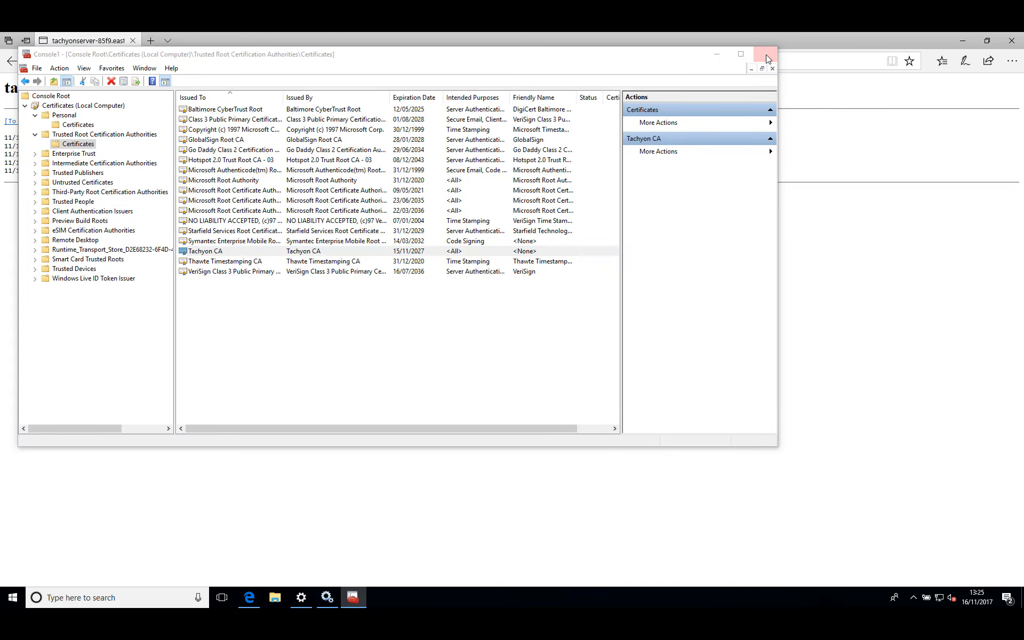
pyautogui.click(400, 276)
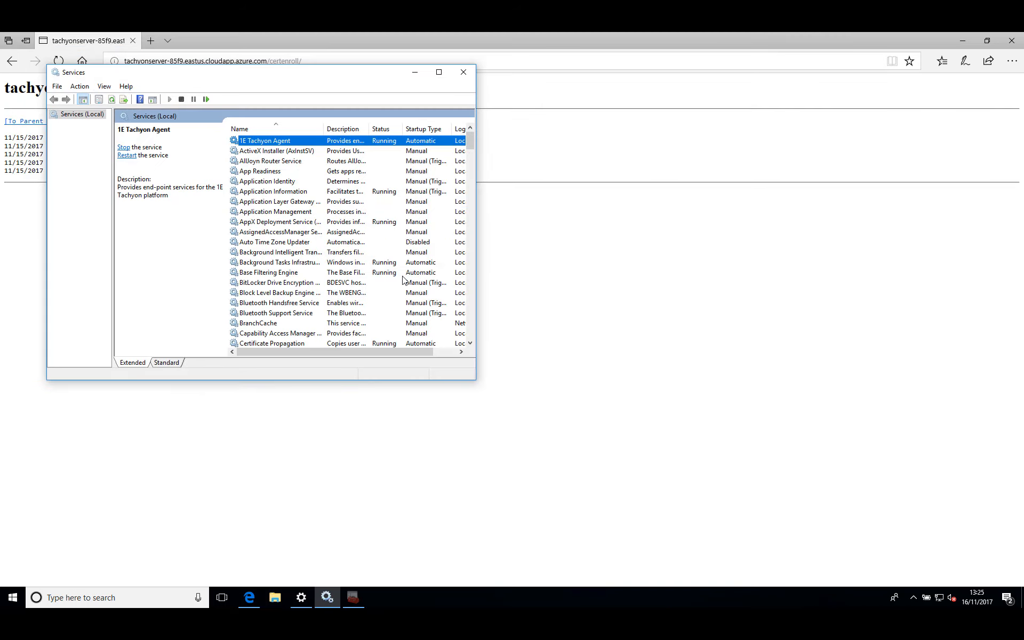